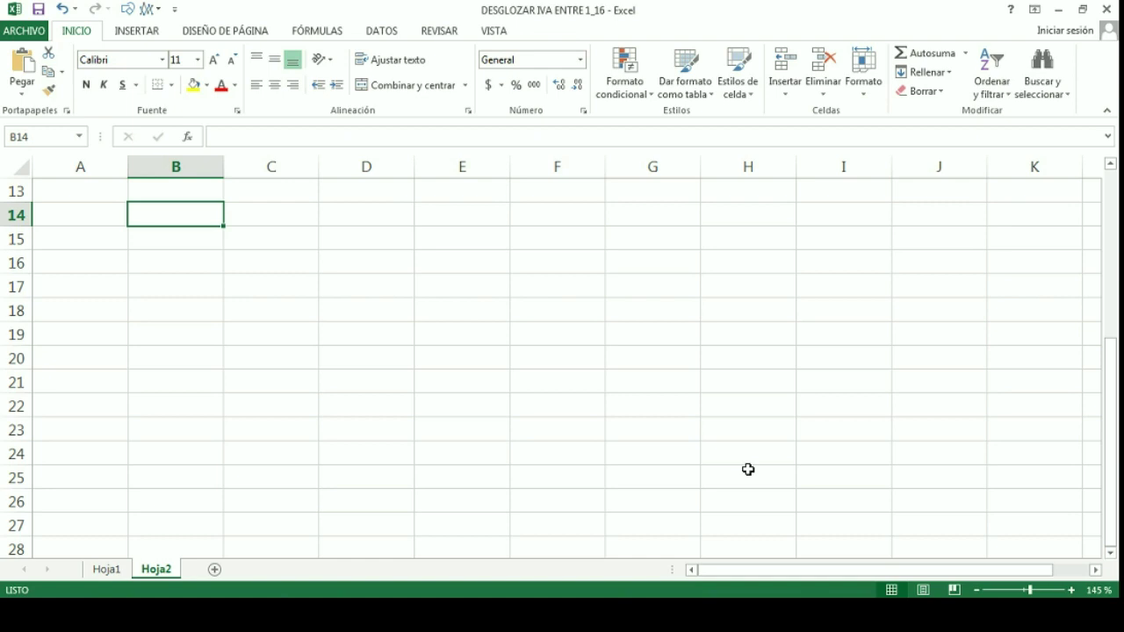
Enter the label IVA in cell B14 and its rate, 16%, in C14.
{"action": "key", "text": "F2"}
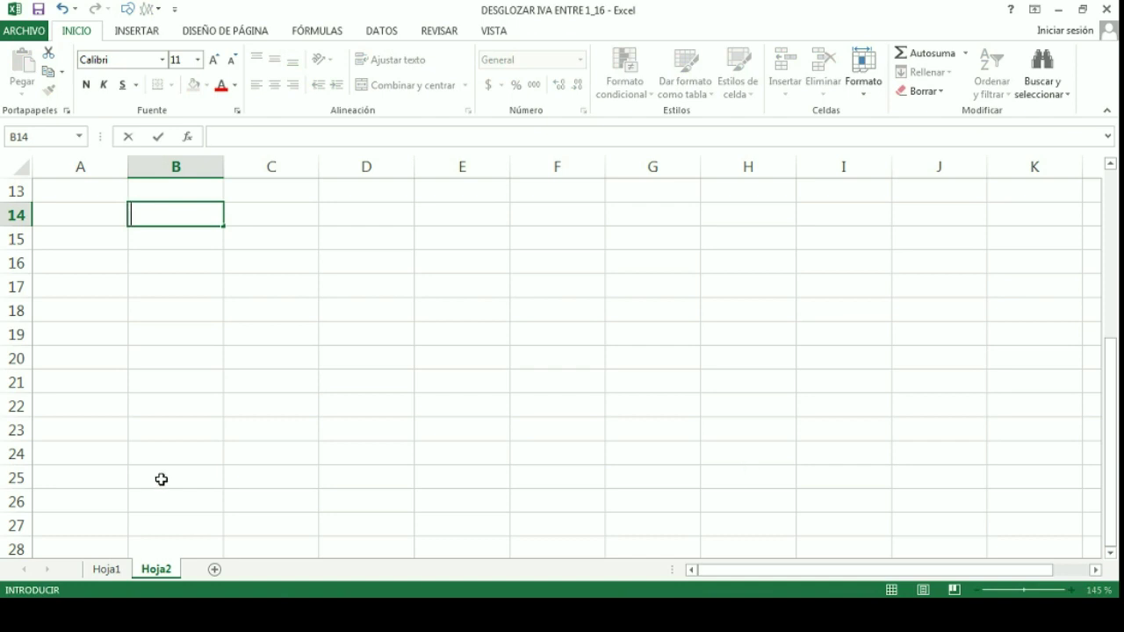
{"action": "type", "text": "IVA"}
{"action": "key", "text": "Tab"}
{"action": "type", "text": "169"}
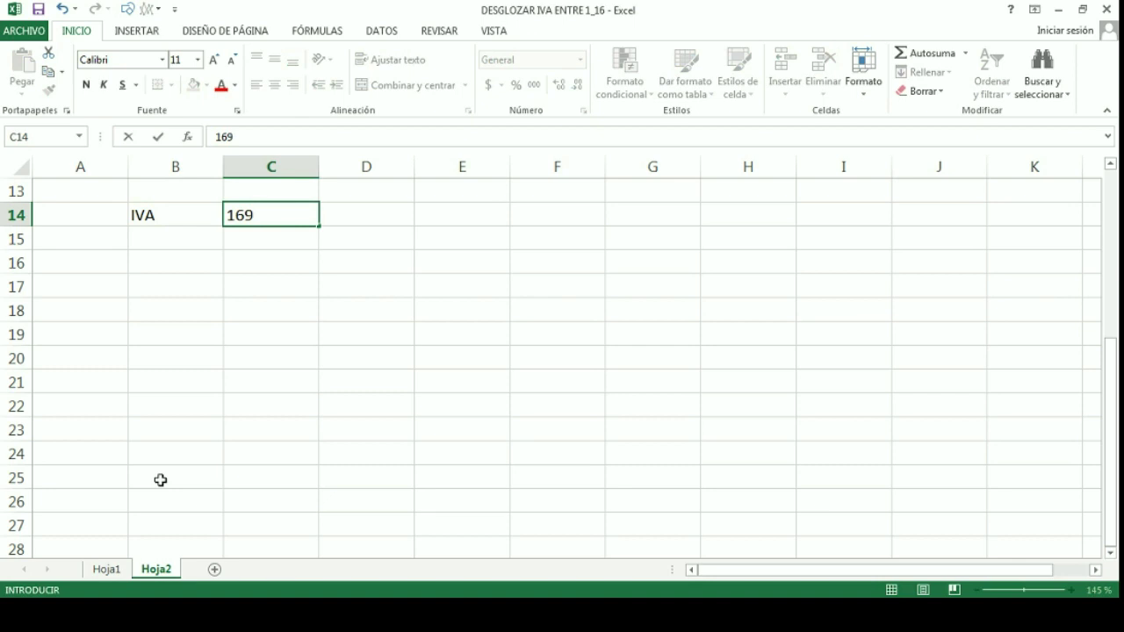
{"action": "key", "text": "BackSpace"}
{"action": "type", "text": "%"}
{"action": "key", "text": "ctrl+Return"}
{"action": "key", "text": "Return"}
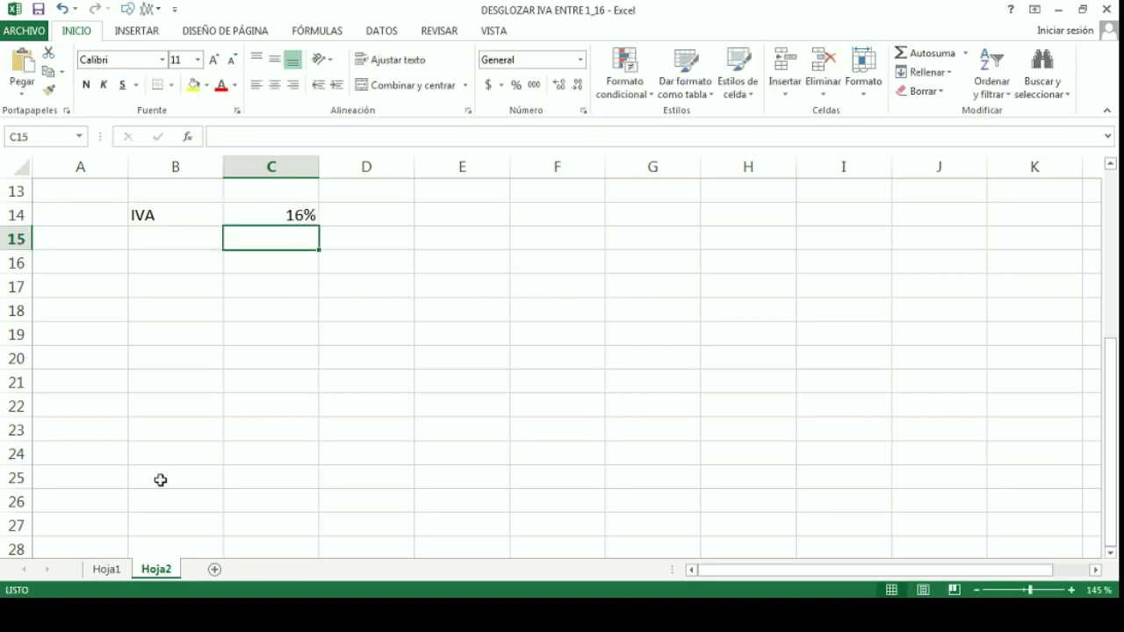
Make the IVA label and its percentage in row 14 bold.
{"action": "left_click", "coordinate": [301, 214]}
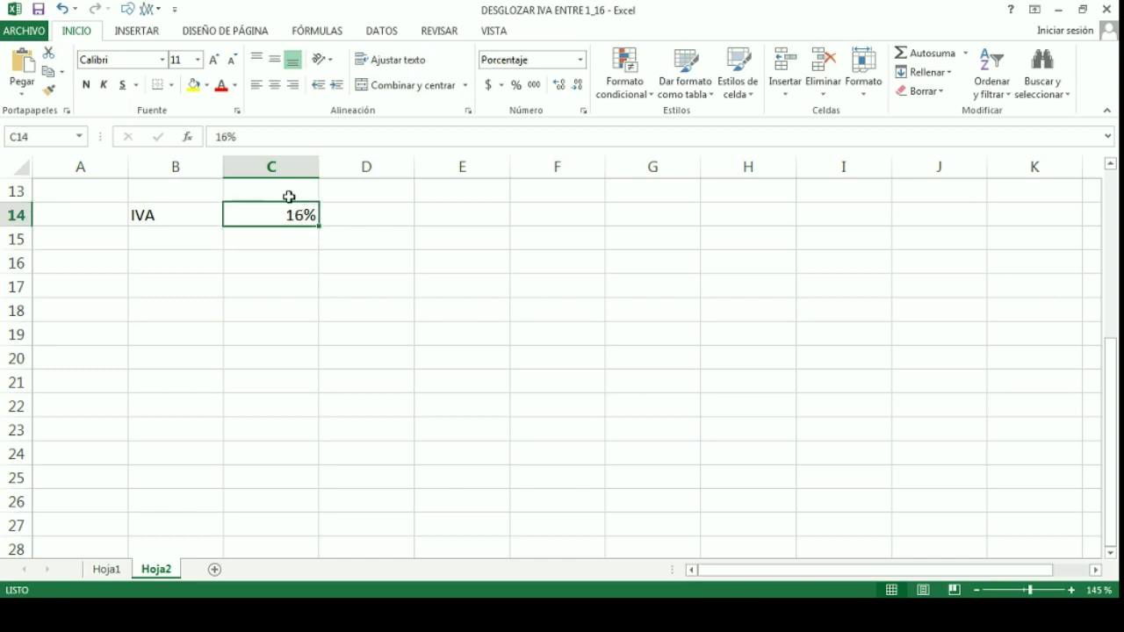
{"action": "left_click", "coordinate": [87, 85]}
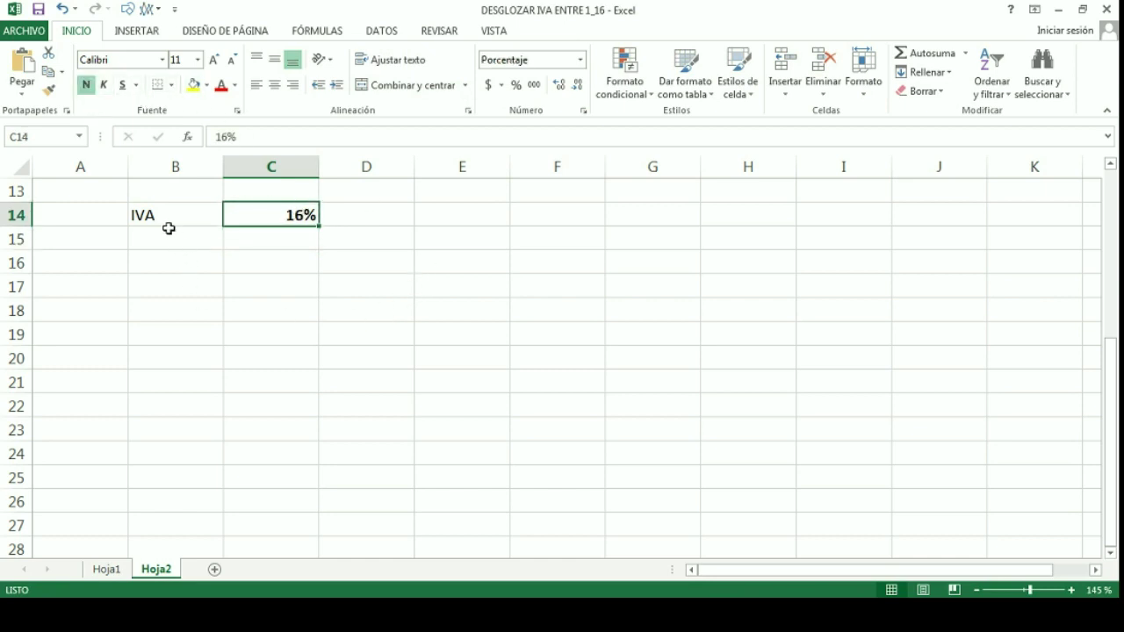
{"action": "left_click_drag", "start_coordinate": [167, 219], "coordinate": [324, 211]}
{"action": "left_click", "coordinate": [87, 85]}
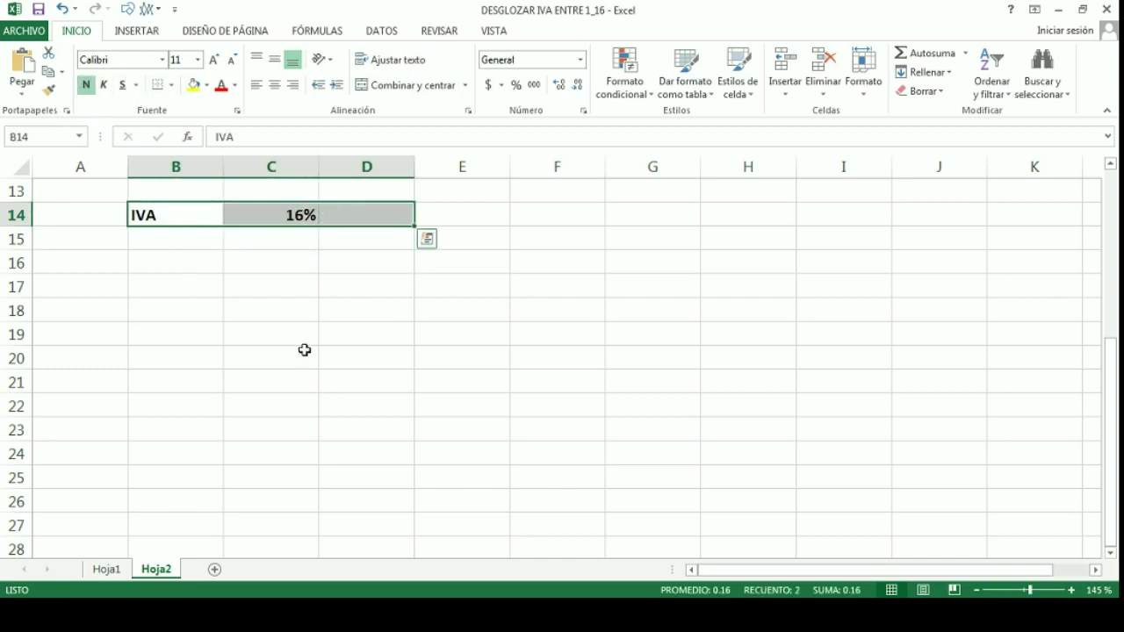
{"action": "left_click", "coordinate": [303, 351]}
{"action": "left_click", "coordinate": [316, 203]}
{"action": "left_click", "coordinate": [295, 287]}
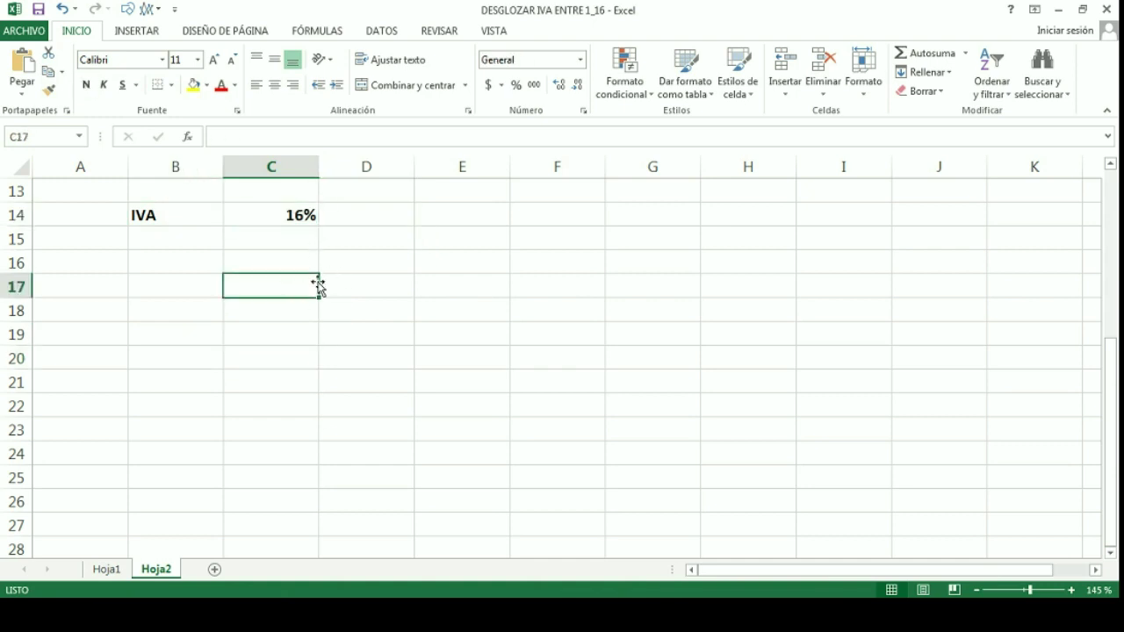
Enter the label PRECIO in cell B17.
{"action": "left_click", "coordinate": [211, 283]}
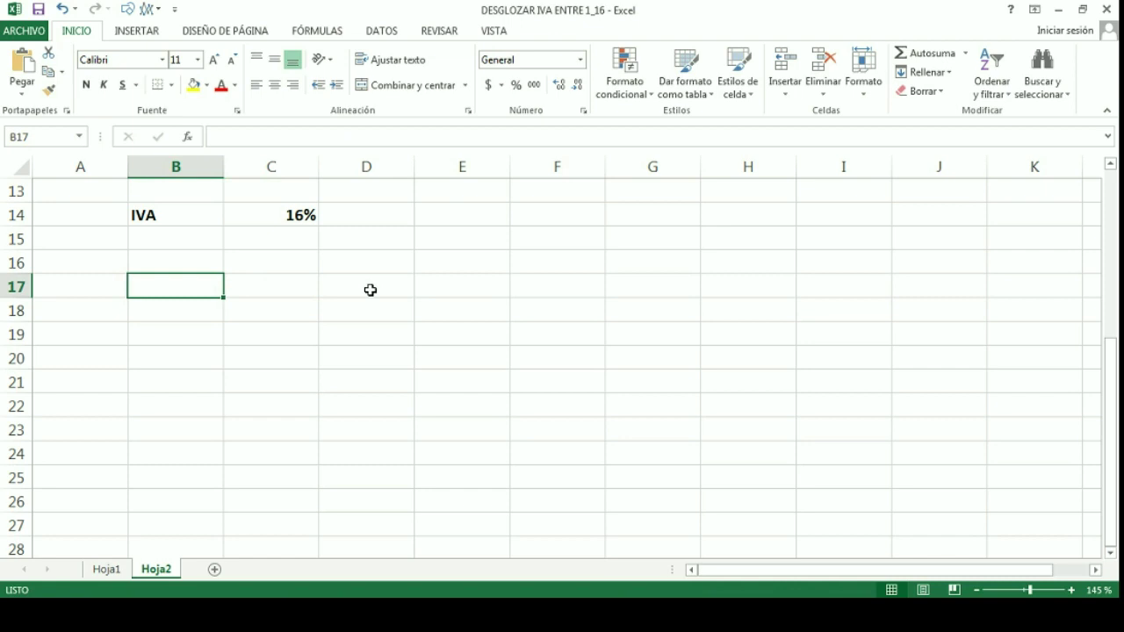
{"action": "type", "text": "PRECIO"}
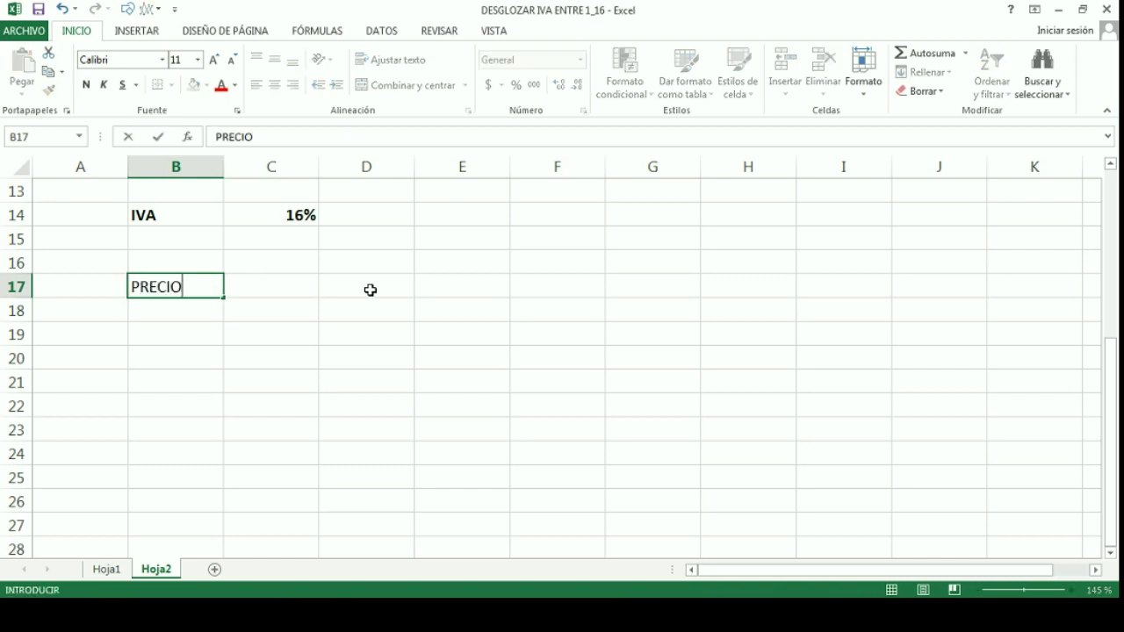
{"action": "key", "text": "Tab"}
{"action": "key", "text": "Return"}
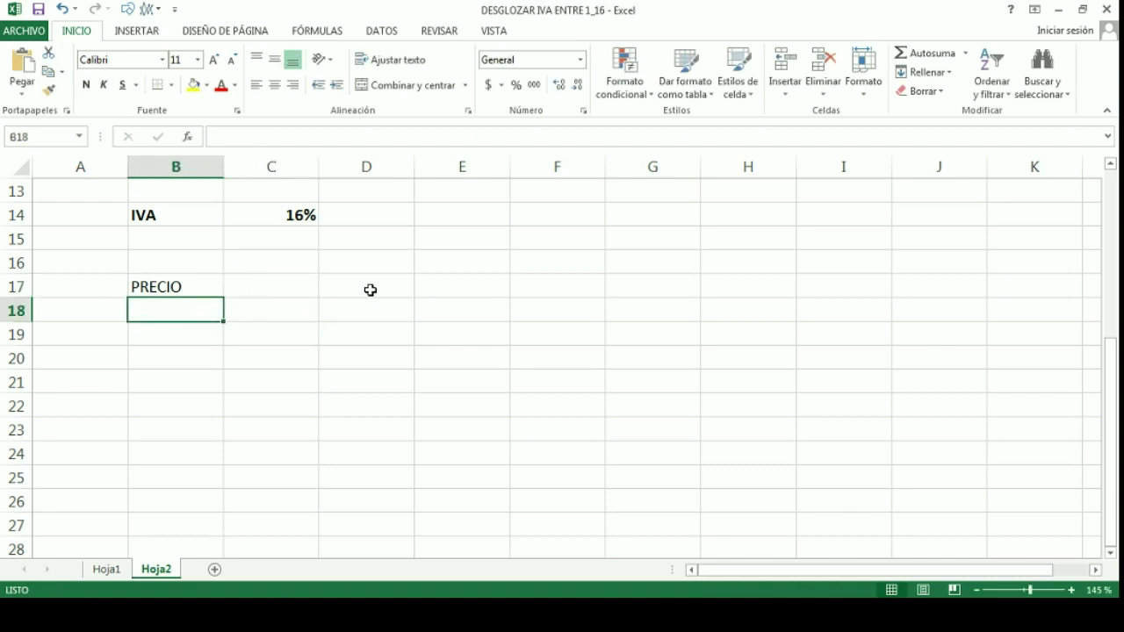
{"action": "type", "text": "CNTID"}
{"action": "key", "text": "BackSpace"}
{"action": "key", "text": "BackSpace"}
{"action": "key", "text": "BackSpace"}
{"action": "key", "text": "BackSpace"}
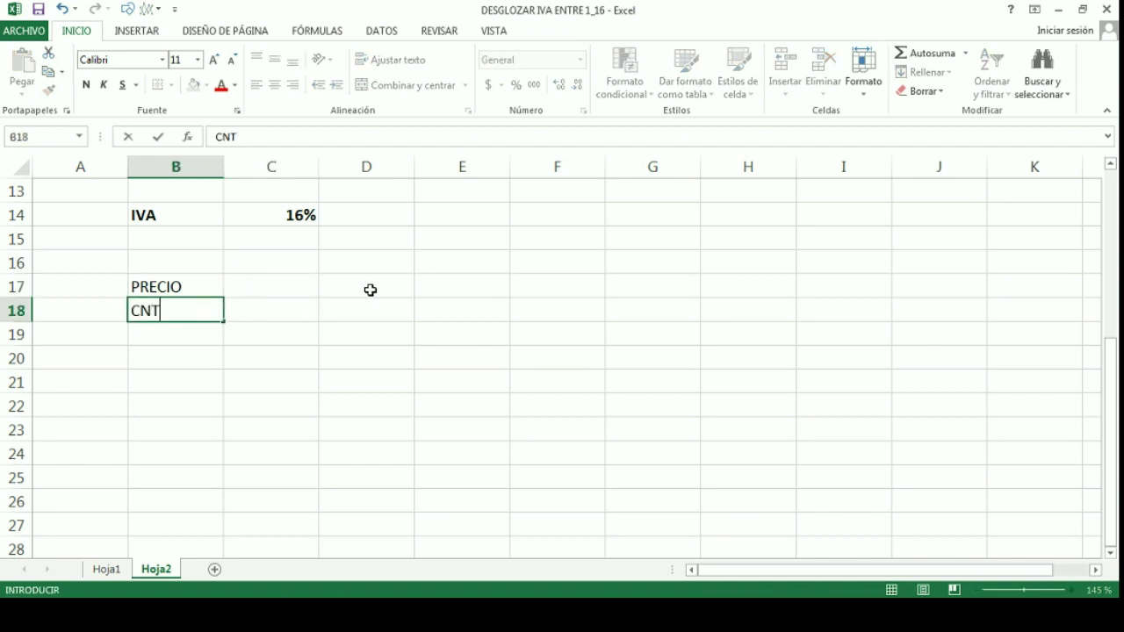
Continue the formula text in row 17 with an indented X in C17 and CANTIDAD in D17.
{"action": "key", "text": "Tab"}
{"action": "key", "text": "Up"}
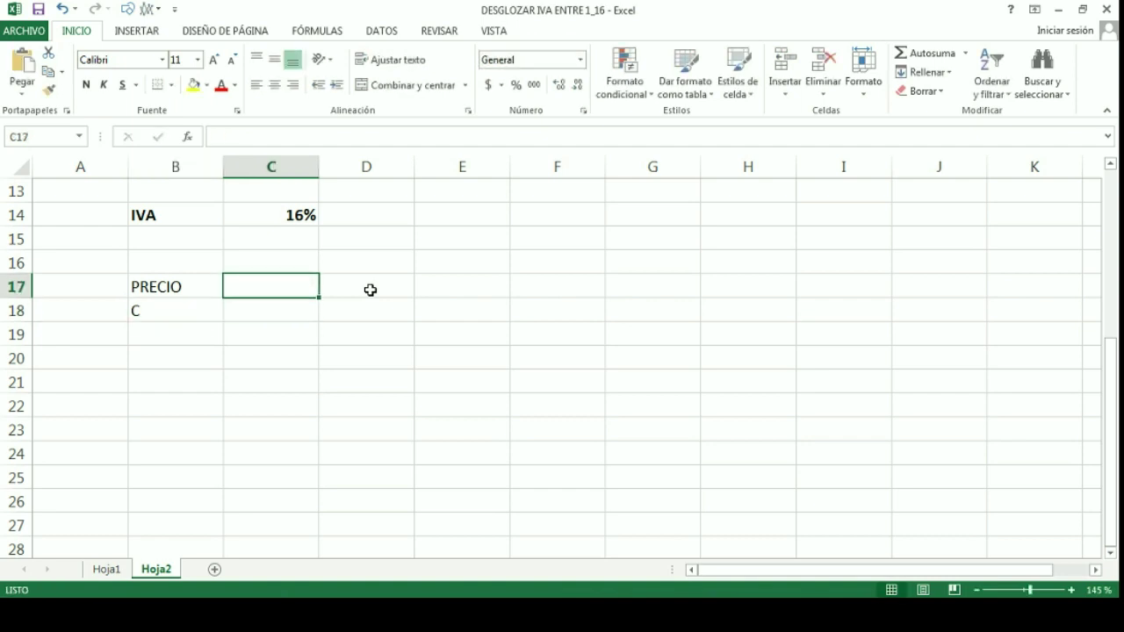
{"action": "type", "text": "X0"}
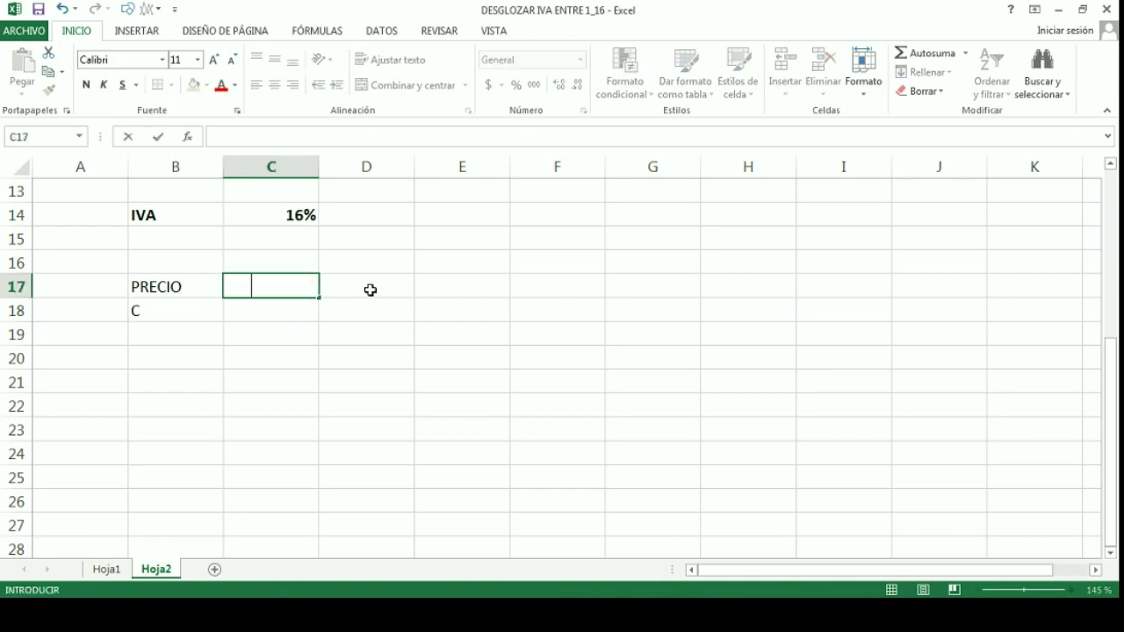
{"action": "key", "text": "BackSpace"}
{"action": "key", "text": "Tab"}
{"action": "double_click", "coordinate": [370, 290]}
{"action": "type", "text": "CANTIDAD"}
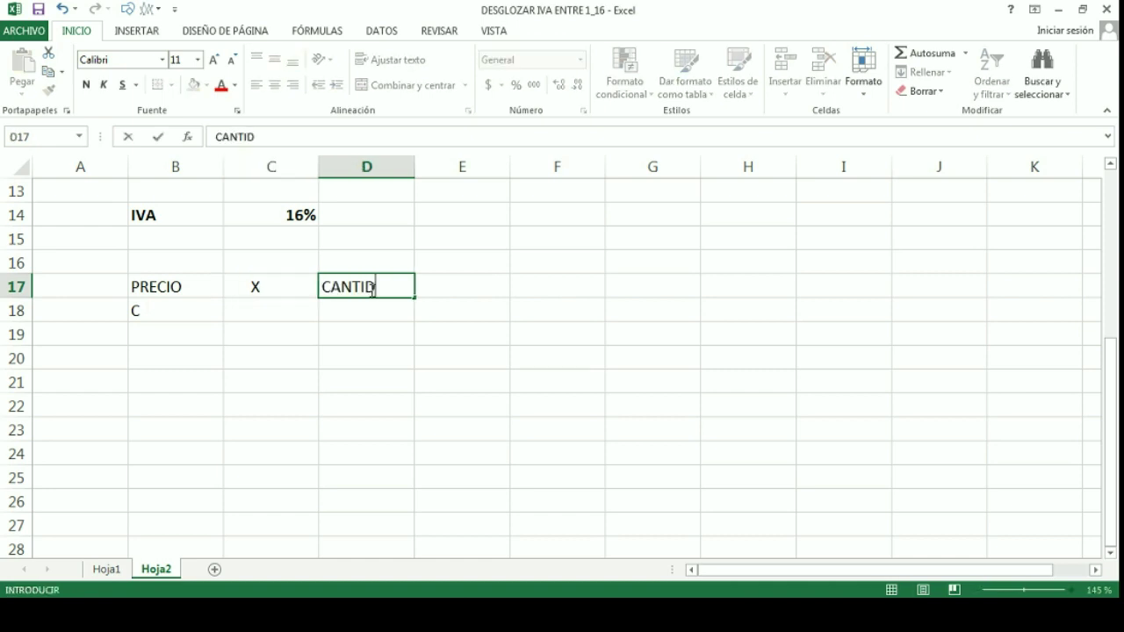
Complete the row 17 formula text with IMPORTE in F17 and an indented equals sign in E17.
{"action": "key", "text": "Tab"}
{"action": "key", "text": "Tab"}
{"action": "type", "text": "IMPORTE"}
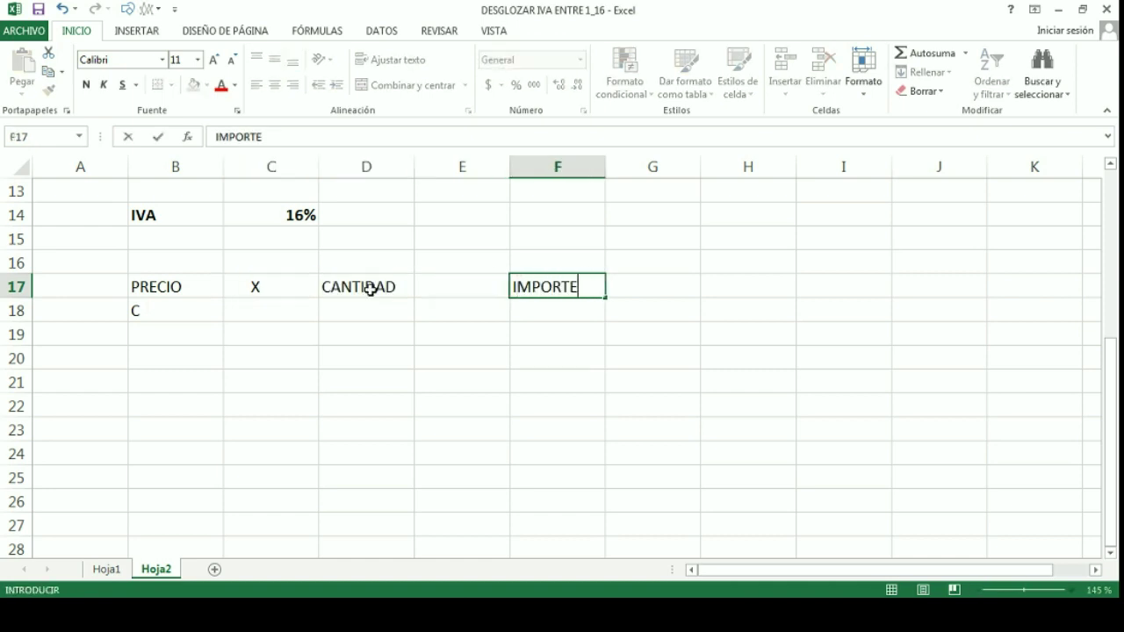
{"action": "key", "text": "Left"}
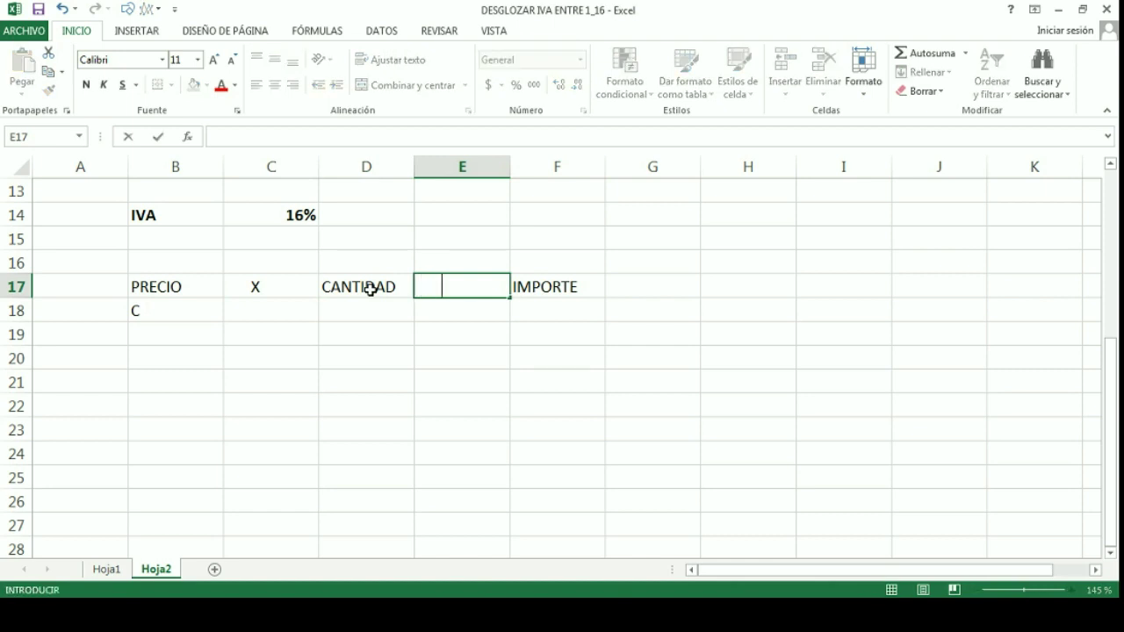
{"action": "type", "text": "="}
{"action": "key", "text": "Return"}
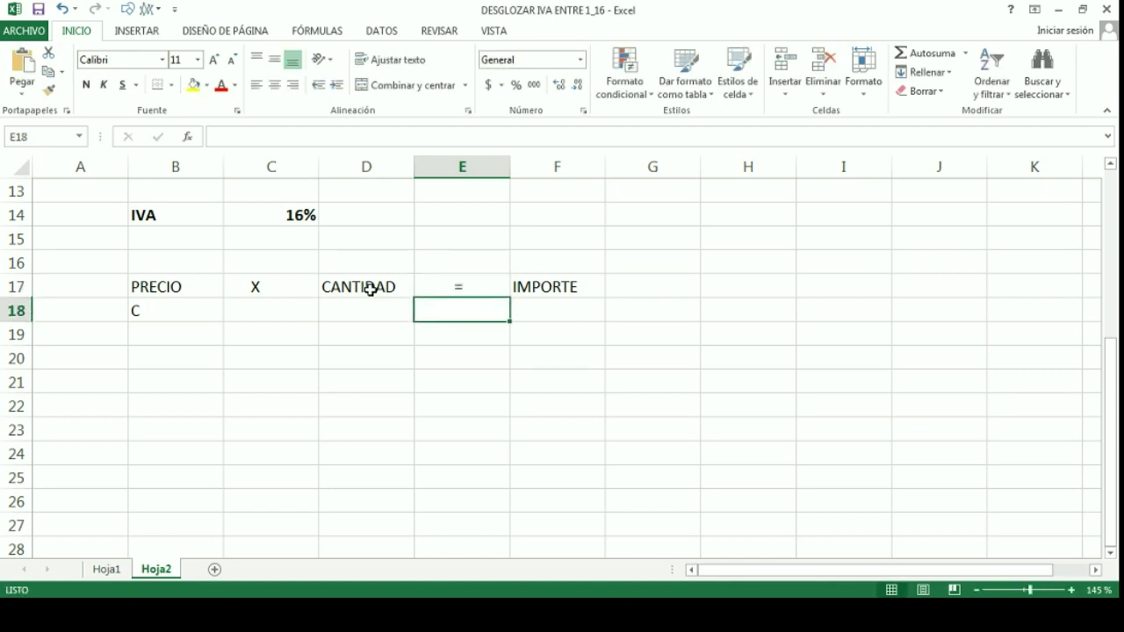
Clear the stray letter C from cell B18 below PRECIO.
{"action": "left_click", "coordinate": [203, 303]}
{"action": "key", "text": "Delete"}
{"action": "left_click", "coordinate": [608, 353]}
{"action": "left_click", "coordinate": [460, 348]}
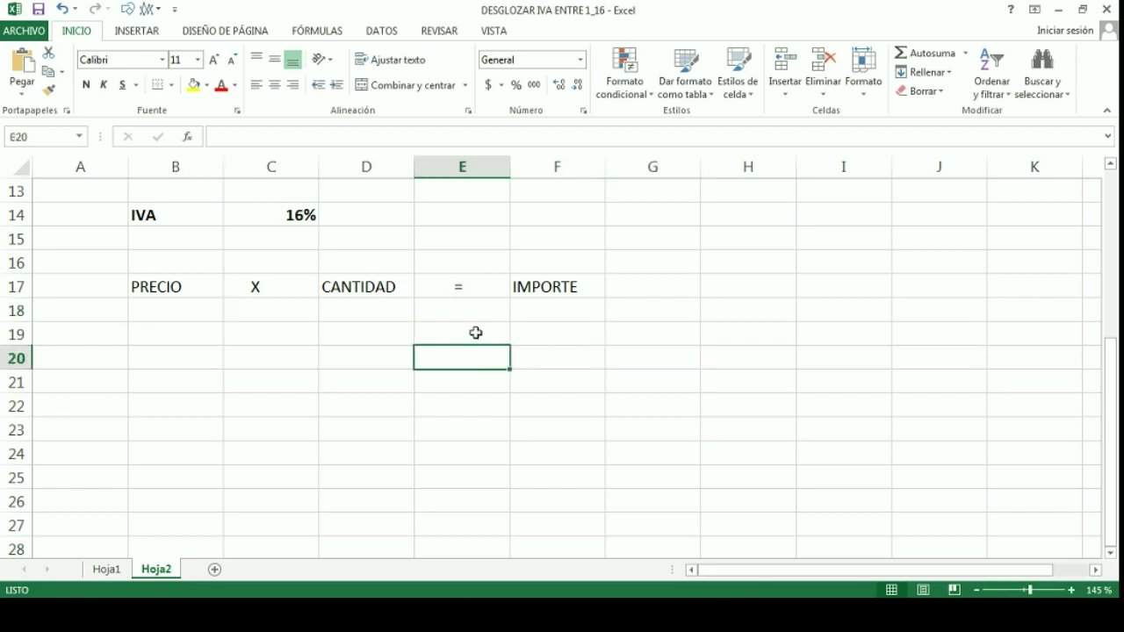
Enter 100% in cell G17, beside the IMPORTE label.
{"action": "left_click", "coordinate": [571, 282]}
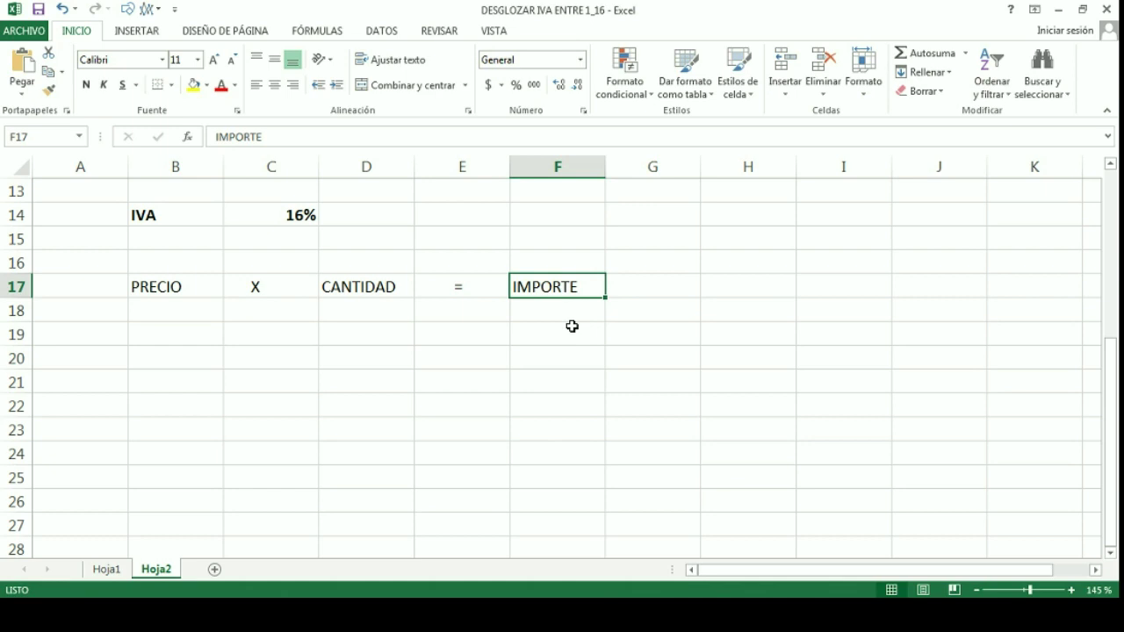
{"action": "left_click", "coordinate": [629, 285]}
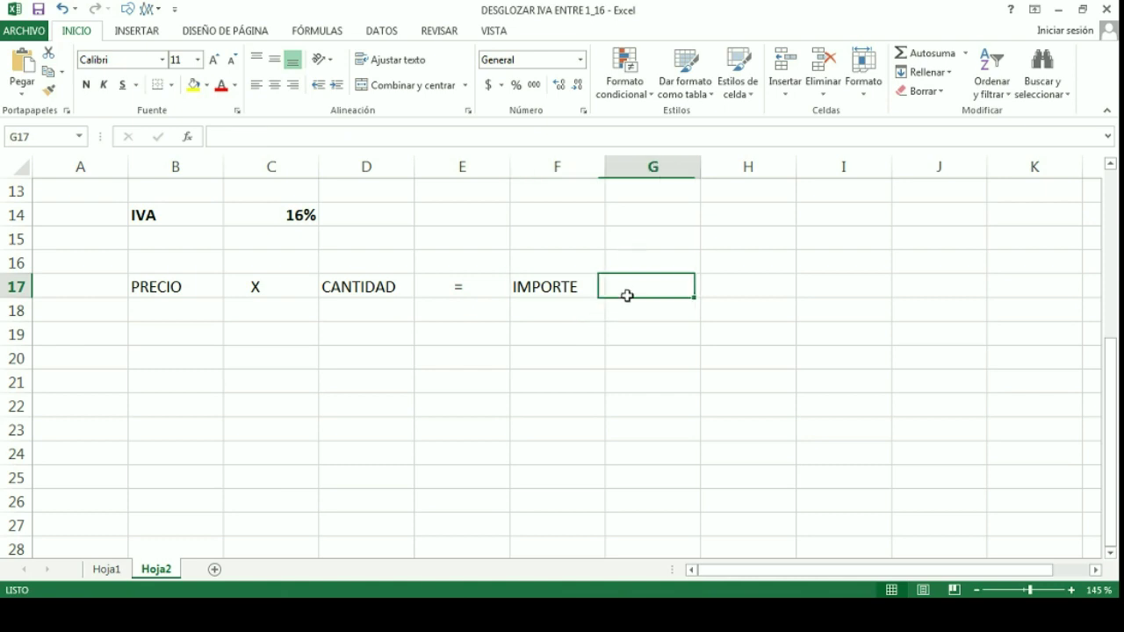
{"action": "type", "text": "100"}
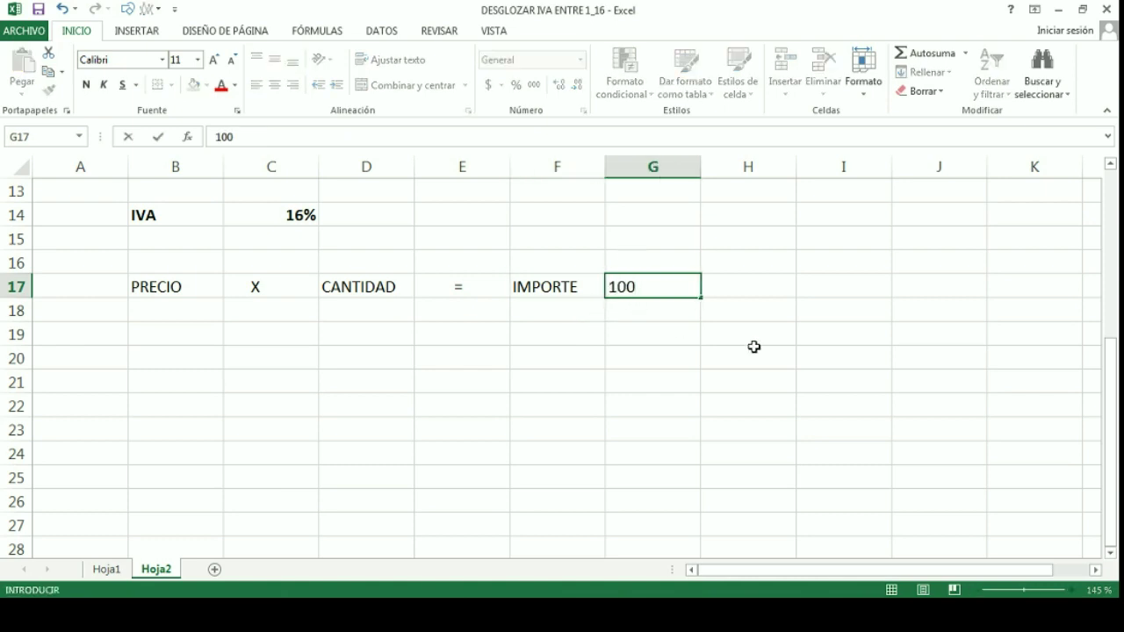
{"action": "type", "text": "%"}
{"action": "key", "text": "Return"}
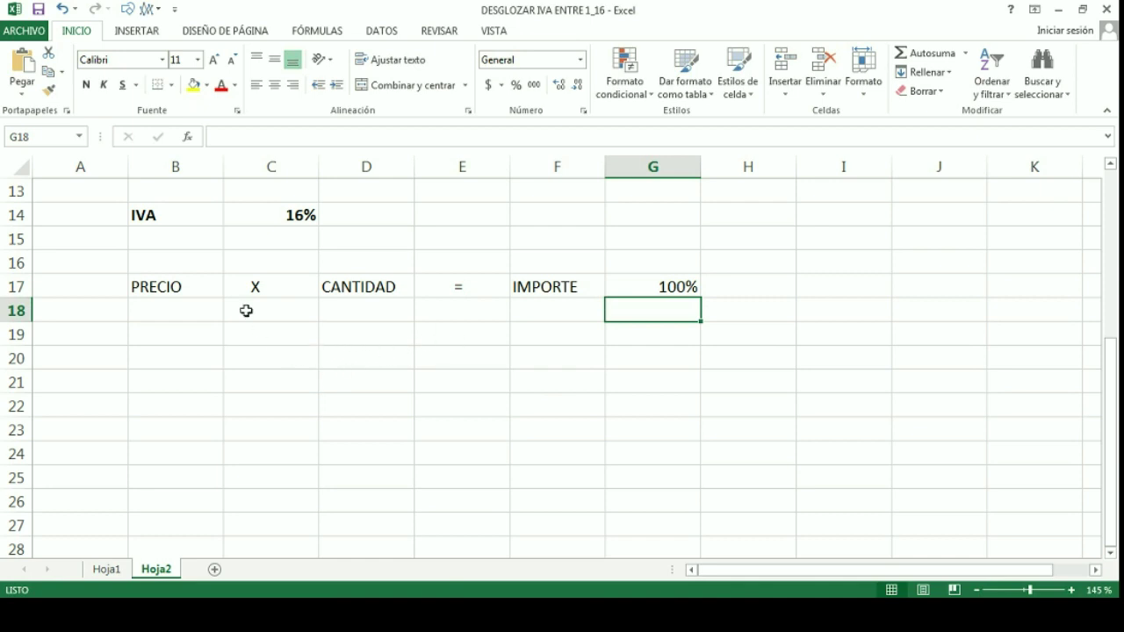
Move the IVA label and its percentage from row 14 to cells F20 and G20, below IMPORTE.
{"action": "left_click", "coordinate": [291, 215]}
{"action": "left_click_drag", "start_coordinate": [166, 223], "coordinate": [619, 363]}
{"action": "left_click", "coordinate": [870, 356]}
{"action": "left_click", "coordinate": [685, 361]}
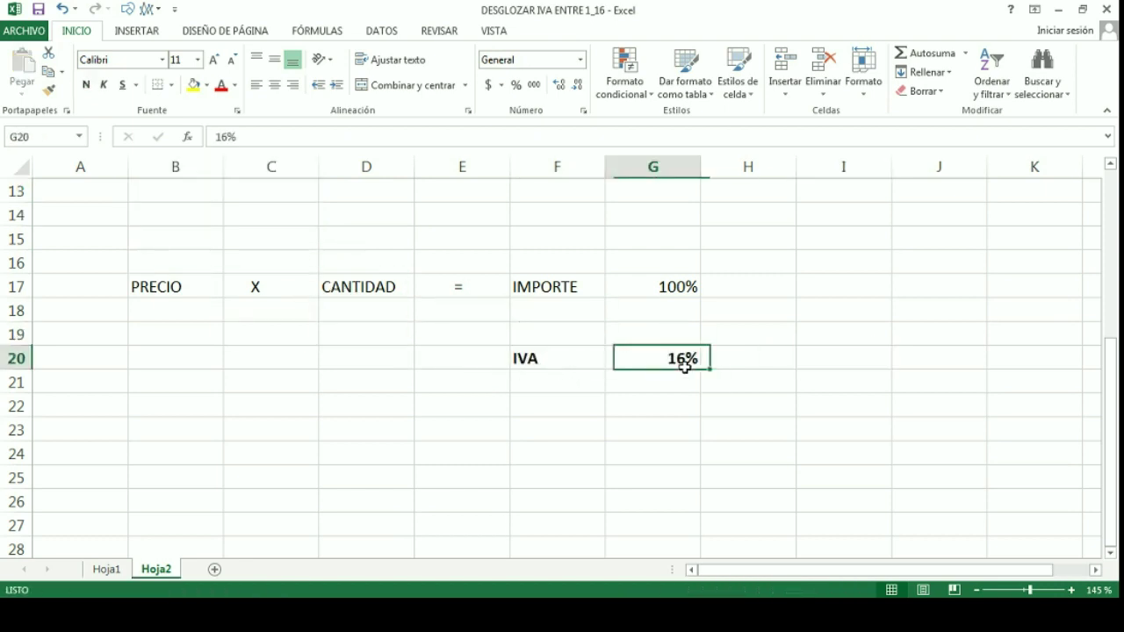
Enter the label TOTAL in cell F22, below the IVA row.
{"action": "left_click", "coordinate": [548, 407]}
{"action": "type", "text": "N"}
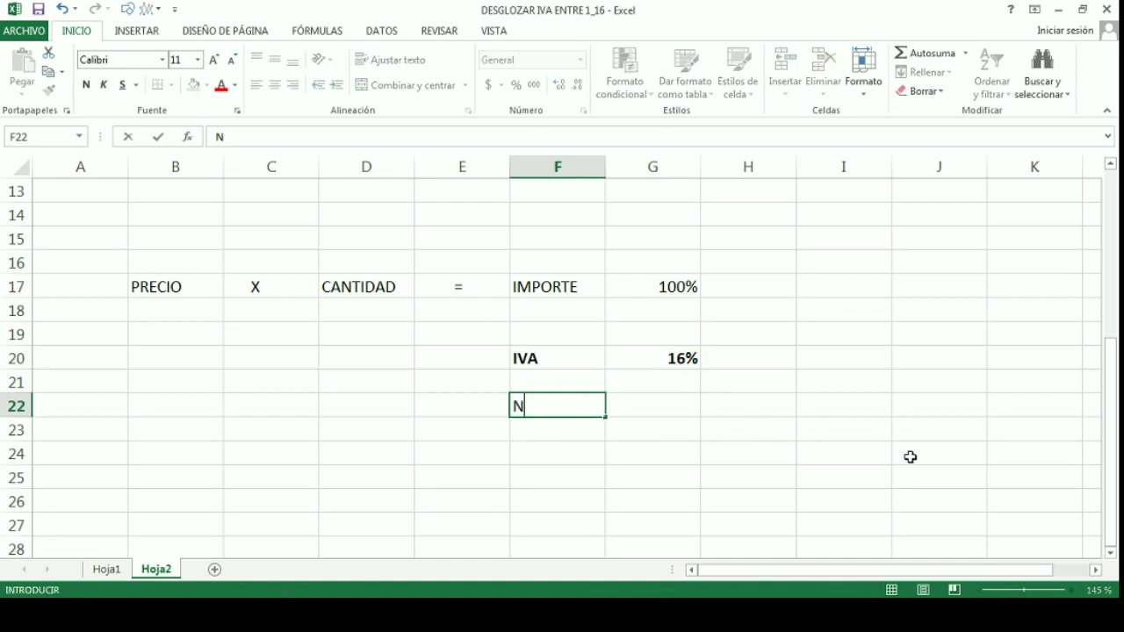
{"action": "key", "text": "BackSpace"}
{"action": "type", "text": "TOTAL"}
{"action": "key", "text": "Tab"}
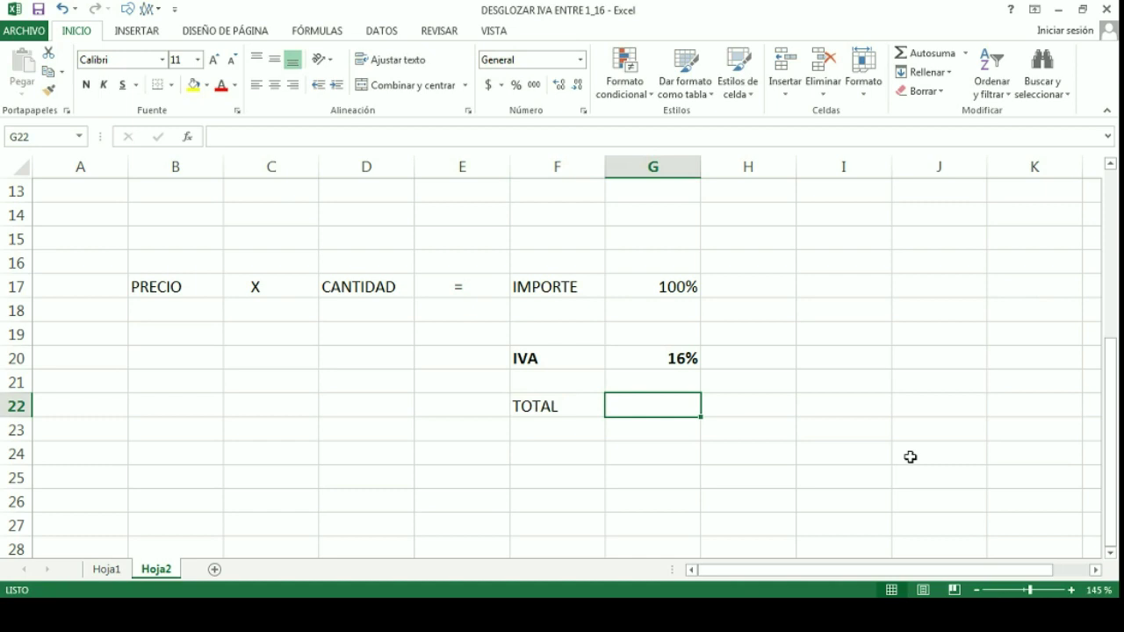
Calculate the total in G22 with the formula +G17+G20, adding the IMPORTE and IVA percentages.
{"action": "type", "text": "+"}
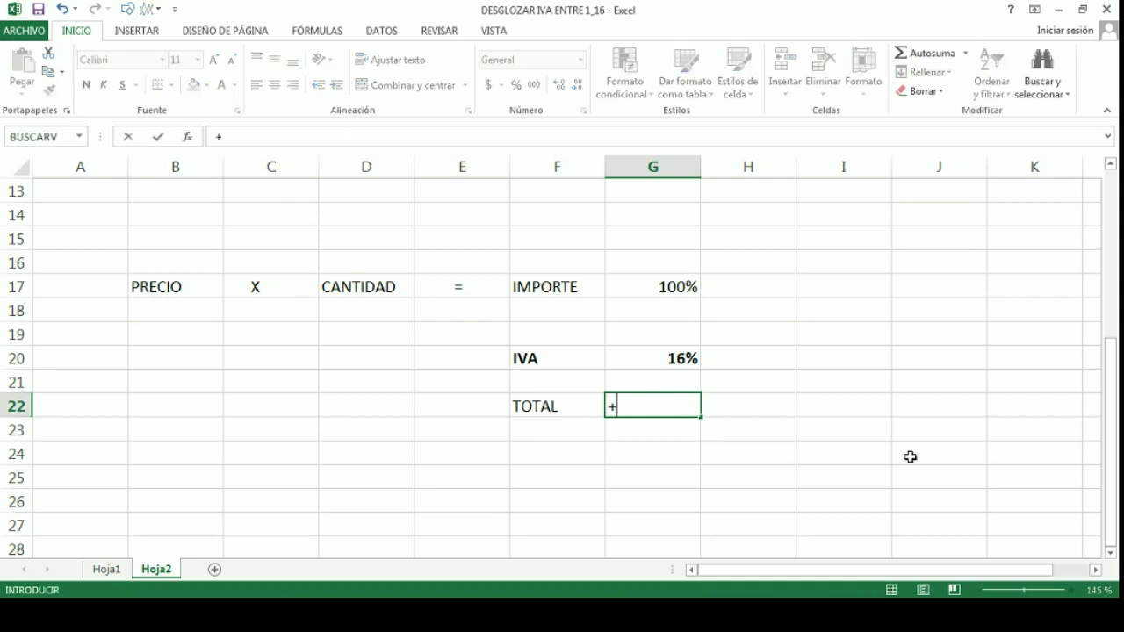
{"action": "key", "text": "Up"}
{"action": "key", "text": "Up"}
{"action": "key", "text": "Up"}
{"action": "key", "text": "Up"}
{"action": "key", "text": "Up"}
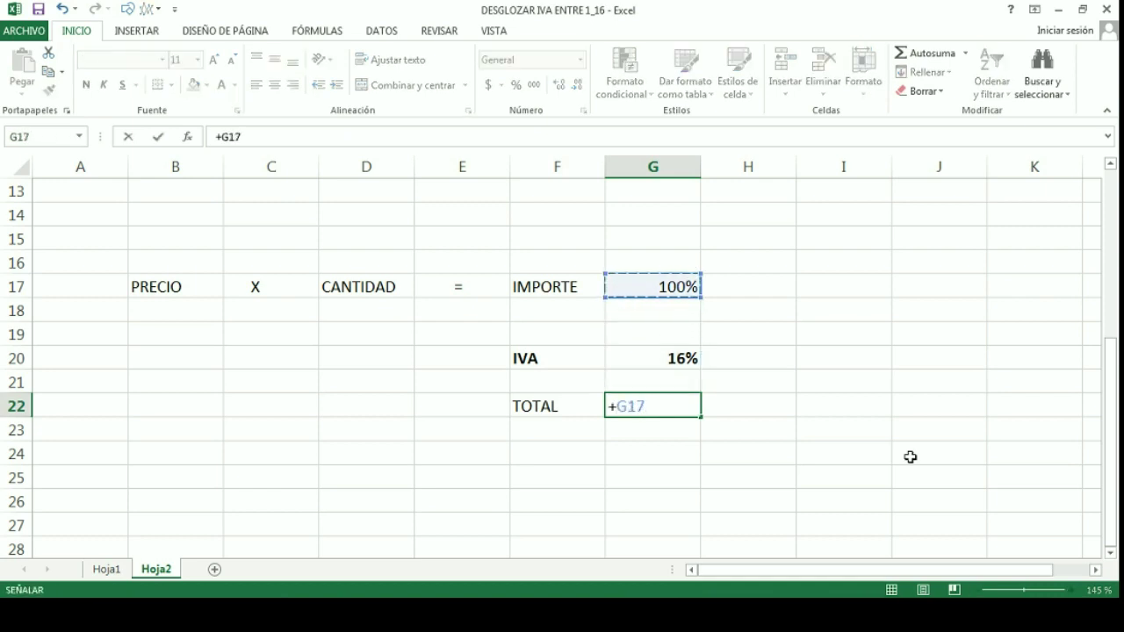
{"action": "type", "text": "+"}
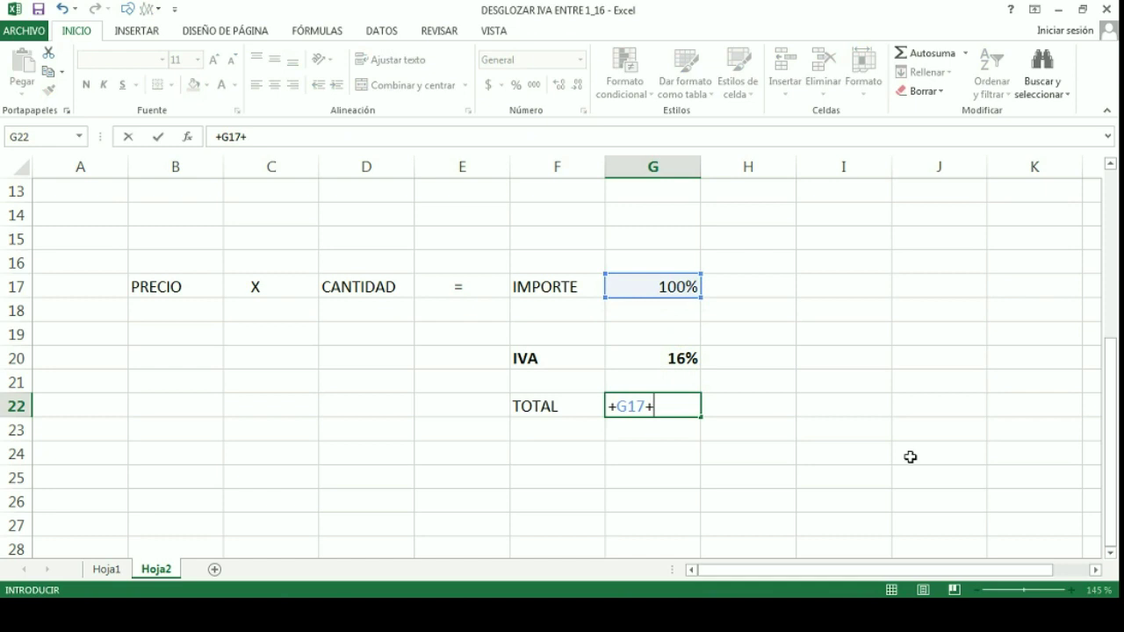
{"action": "key", "text": "Up"}
{"action": "key", "text": "Up"}
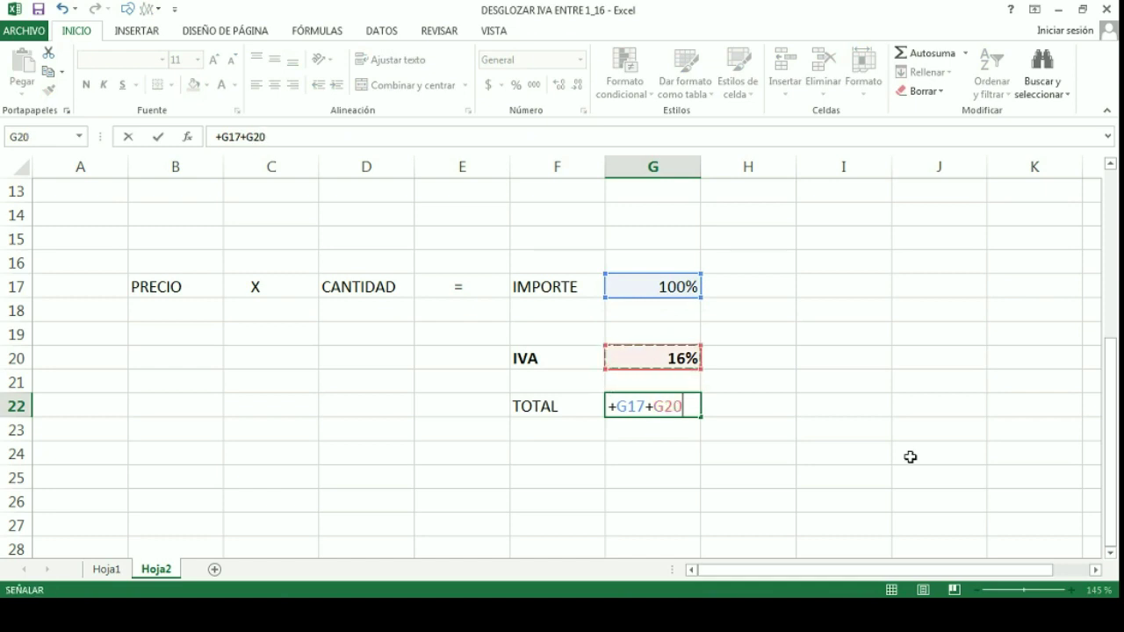
{"action": "key", "text": "Return"}
Format the TOTAL label and its percentage in F22:G22 with yellow fill, bold text and a font enlarged by four increments.
{"action": "left_click_drag", "start_coordinate": [566, 408], "coordinate": [668, 402]}
{"action": "left_click", "coordinate": [194, 85]}
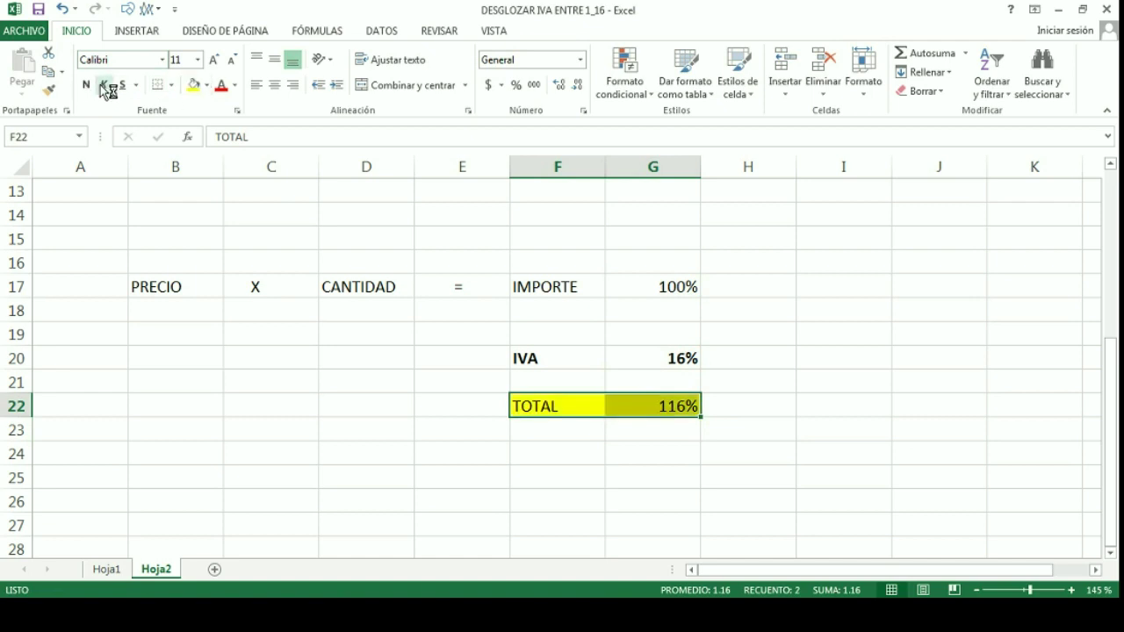
{"action": "left_click", "coordinate": [104, 86]}
{"action": "left_click", "coordinate": [104, 86]}
{"action": "left_click", "coordinate": [86, 85]}
{"action": "left_click", "coordinate": [213, 60]}
{"action": "left_click", "coordinate": [212, 59]}
{"action": "left_click", "coordinate": [212, 60]}
{"action": "left_click", "coordinate": [213, 60]}
{"action": "left_click", "coordinate": [843, 269]}
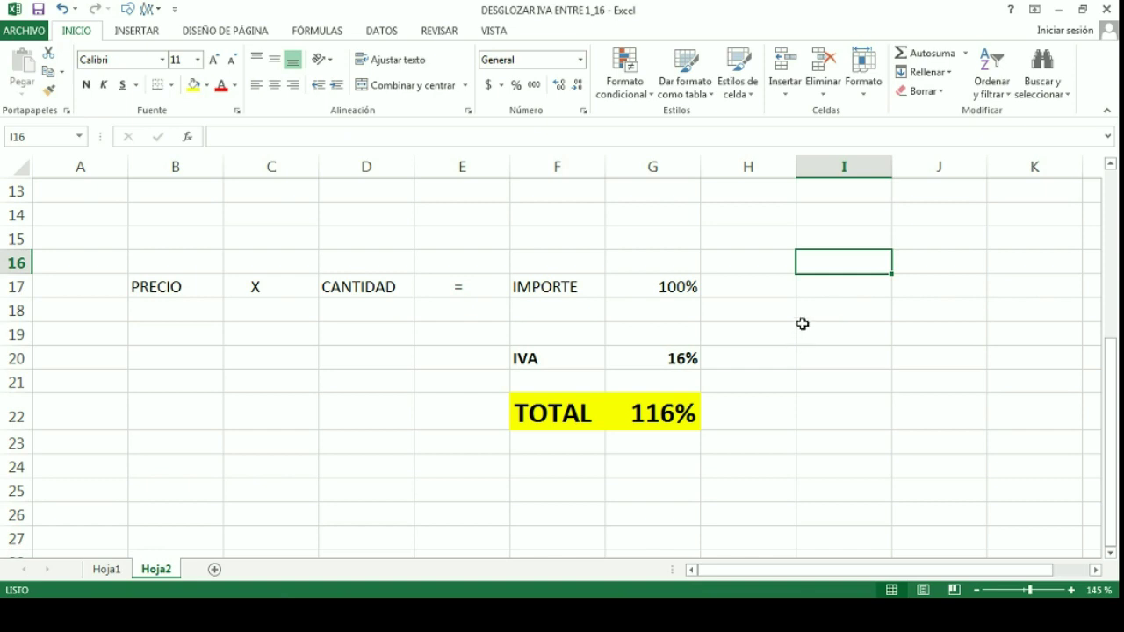
{"action": "left_click", "coordinate": [676, 459]}
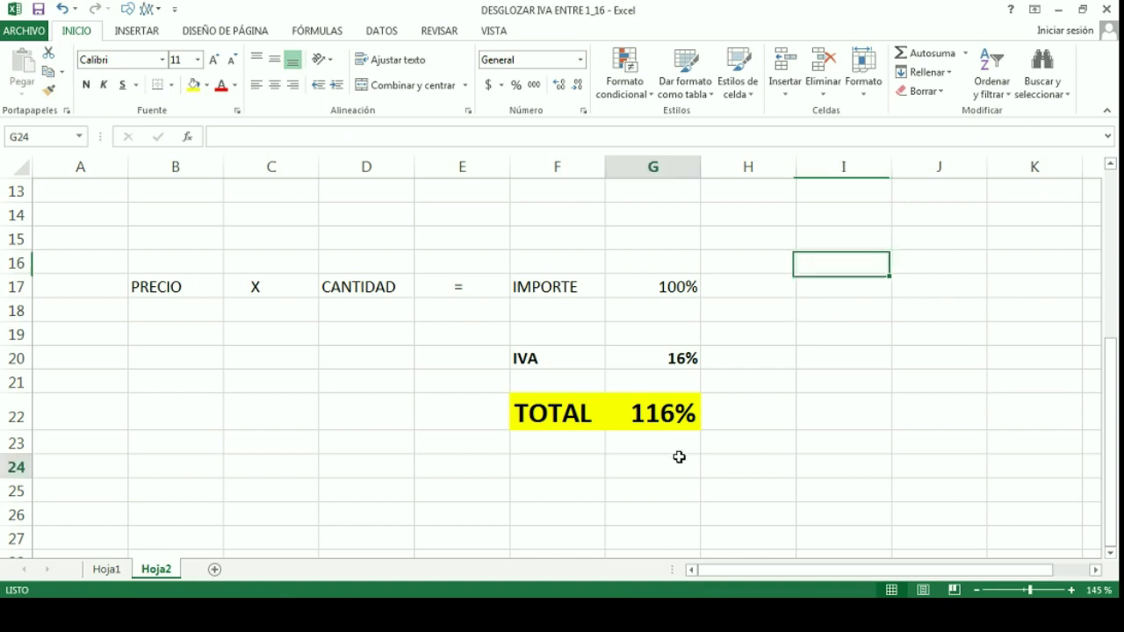
{"action": "left_click", "coordinate": [743, 409]}
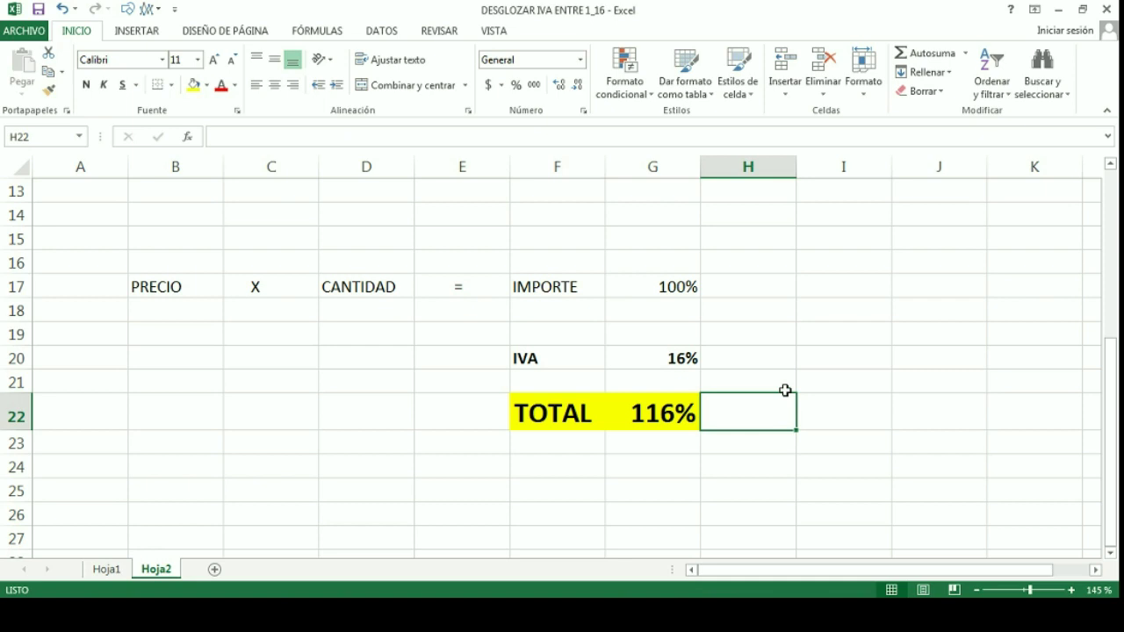
Enter the amount 160 in cell I17, on the IMPORTE row.
{"action": "left_click", "coordinate": [859, 291]}
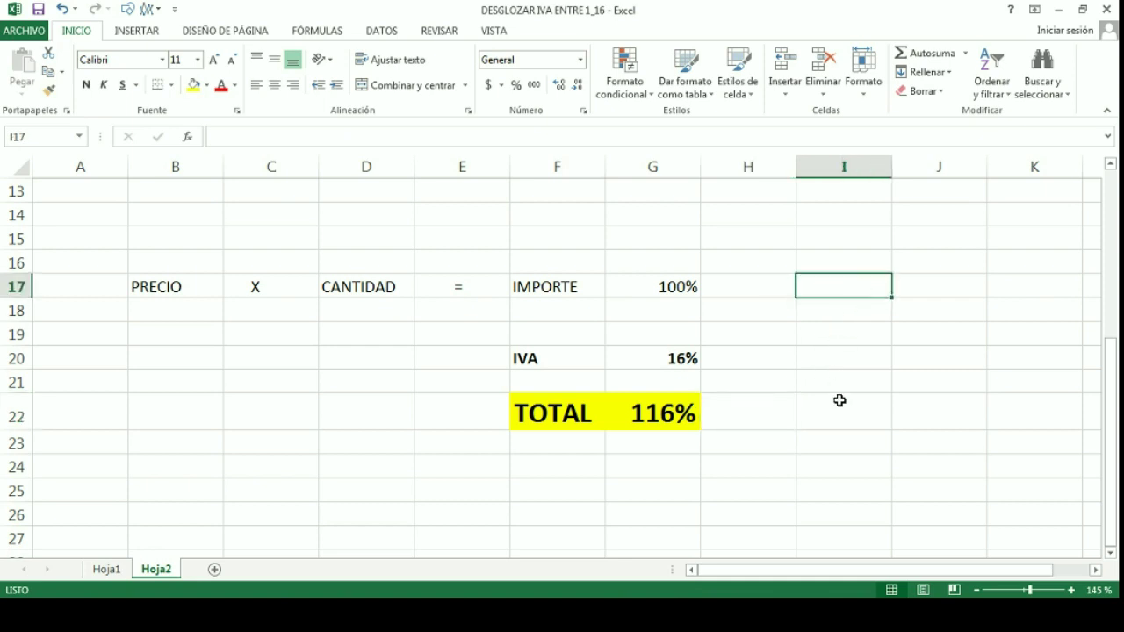
{"action": "type", "text": "2500"}
{"action": "key", "text": "BackSpace"}
{"action": "key", "text": "BackSpace"}
{"action": "key", "text": "BackSpace"}
{"action": "key", "text": "BackSpace"}
{"action": "type", "text": "10"}
{"action": "key", "text": "BackSpace"}
{"action": "type", "text": "60"}
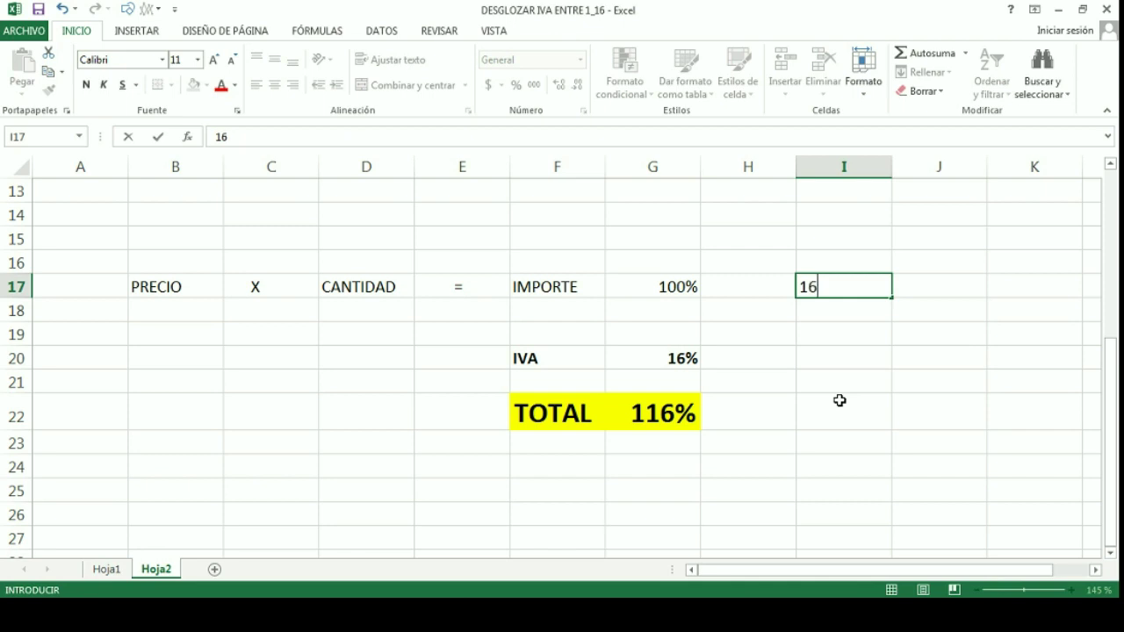
{"action": "key", "text": "Return"}
Move the amount from I17 down to I22, level with the TOTAL row.
{"action": "left_click", "coordinate": [841, 402]}
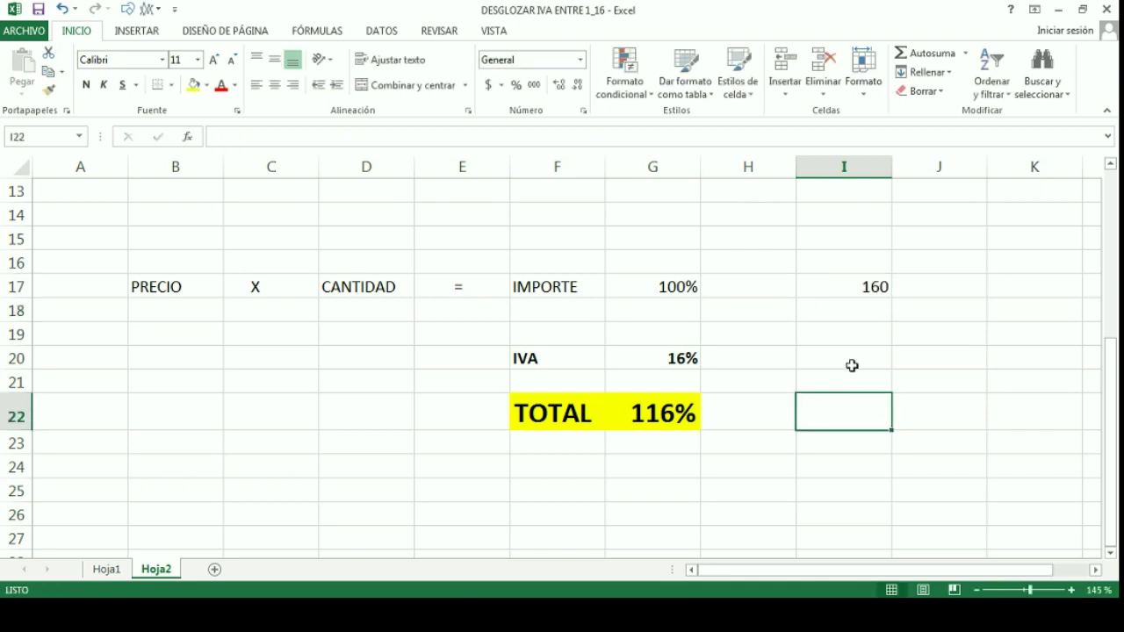
{"action": "left_click", "coordinate": [852, 286]}
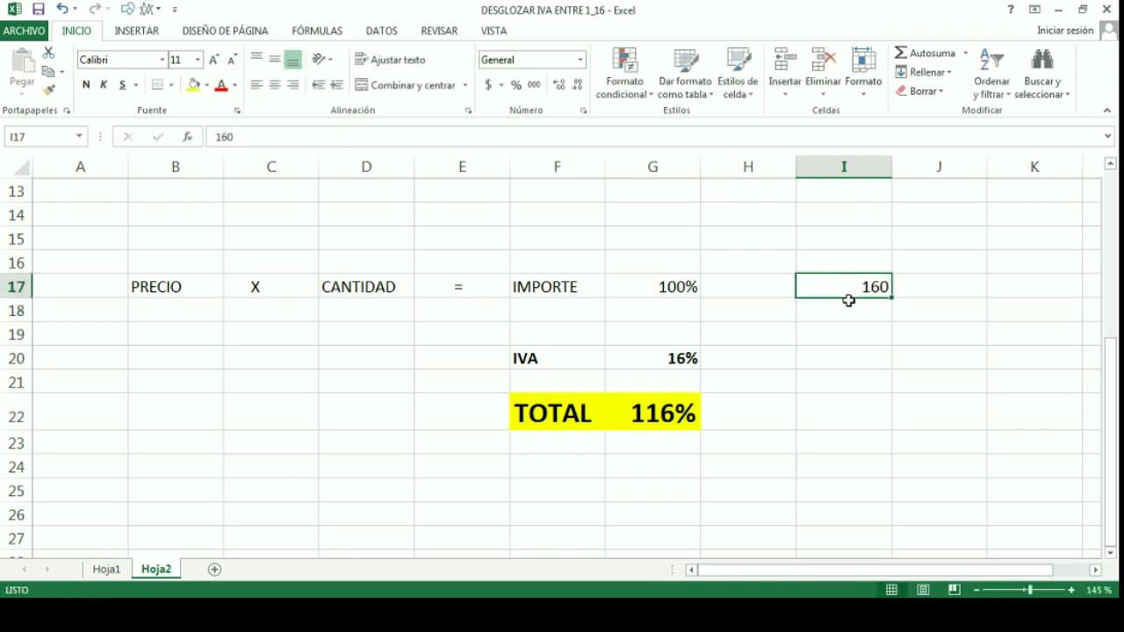
{"action": "left_click_drag", "start_coordinate": [857, 299], "coordinate": [845, 413]}
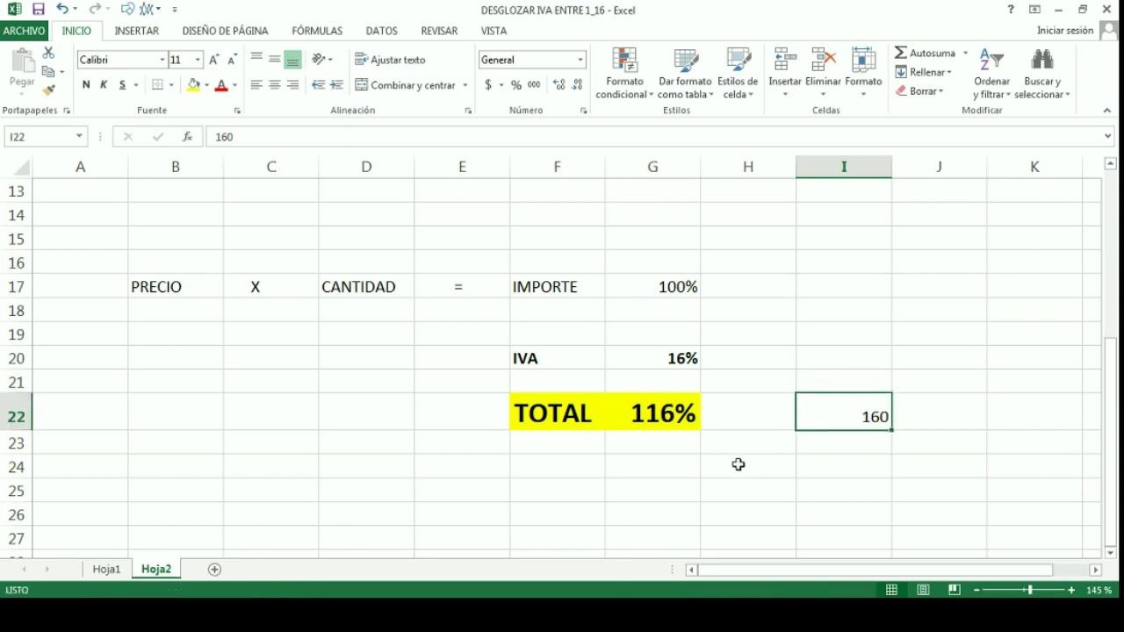
{"action": "left_click", "coordinate": [738, 464]}
Format the amount in I22 as bold, 18-point text with the comma-style number format.
{"action": "left_click", "coordinate": [883, 409]}
{"action": "left_click", "coordinate": [86, 85]}
{"action": "left_click", "coordinate": [213, 60]}
{"action": "left_click", "coordinate": [214, 59]}
{"action": "left_click", "coordinate": [213, 60]}
{"action": "left_click", "coordinate": [216, 59]}
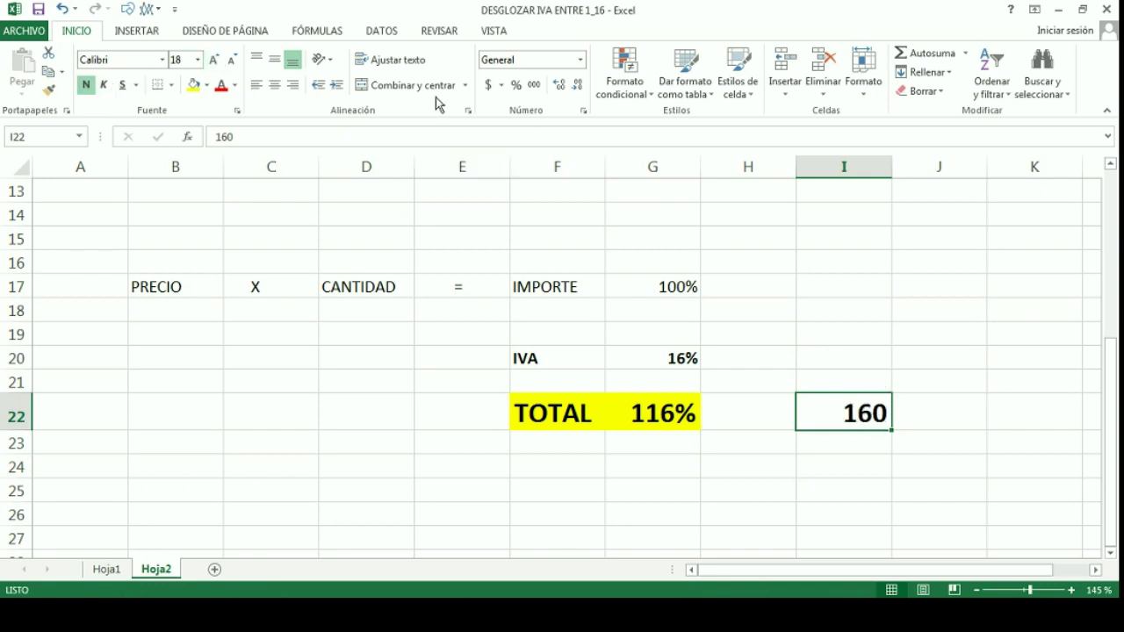
{"action": "left_click", "coordinate": [534, 85]}
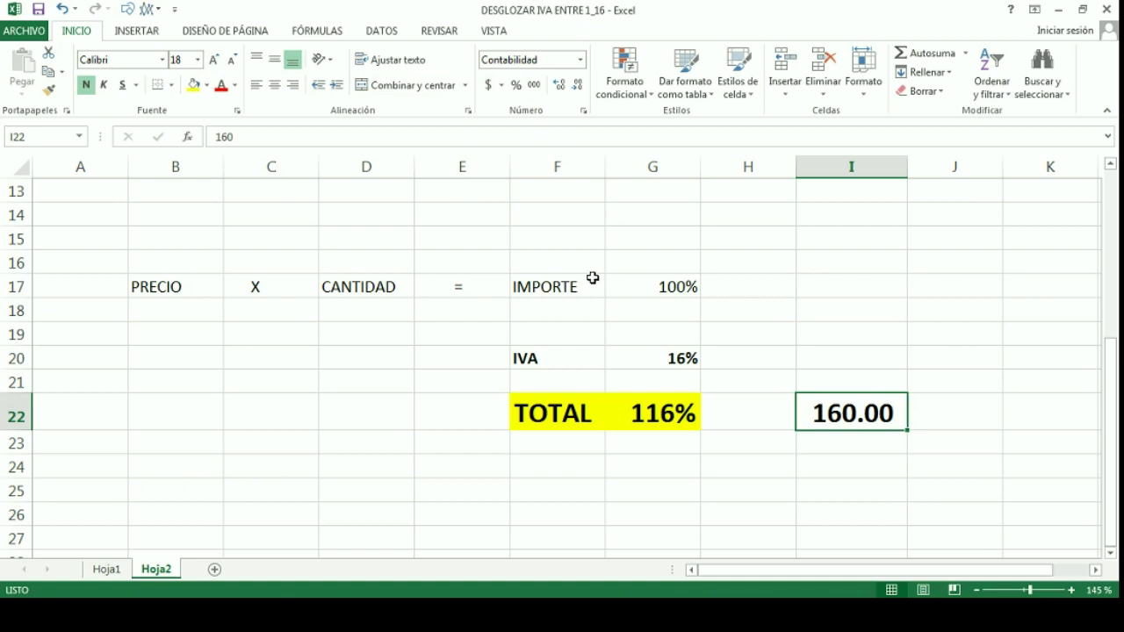
Examine how the IMPORTE, IVA and TOTAL percentages relate to the amount in I22 and the empty cell I17.
{"action": "left_click_drag", "start_coordinate": [554, 288], "coordinate": [621, 288]}
{"action": "left_click_drag", "start_coordinate": [550, 411], "coordinate": [654, 413]}
{"action": "left_click", "coordinate": [896, 408]}
{"action": "left_click_drag", "start_coordinate": [547, 286], "coordinate": [677, 286]}
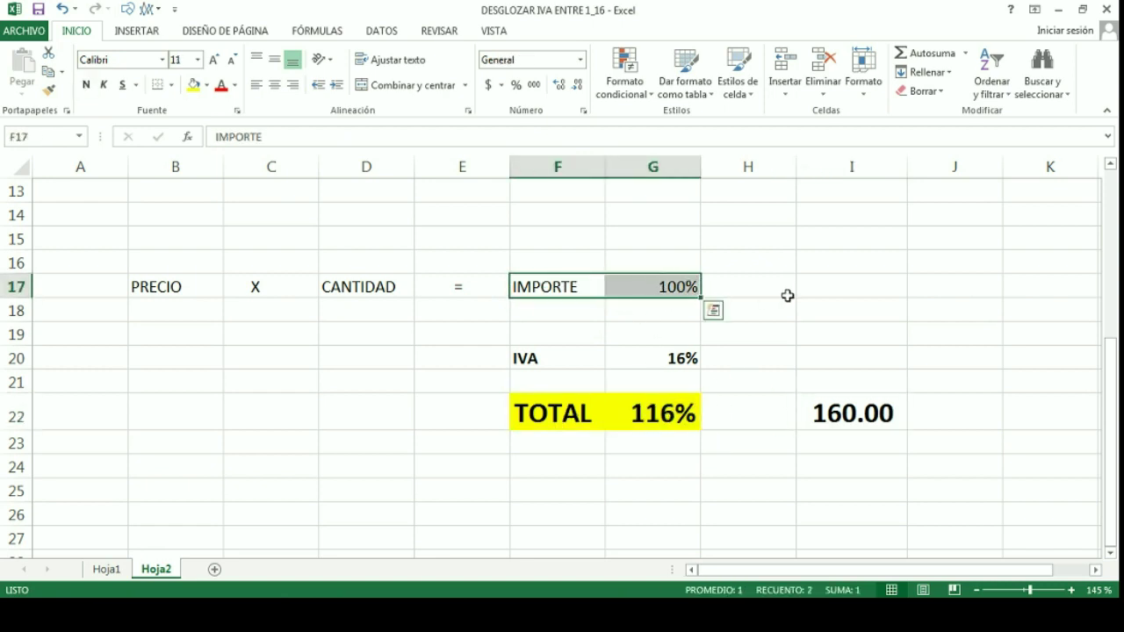
{"action": "left_click", "coordinate": [667, 284]}
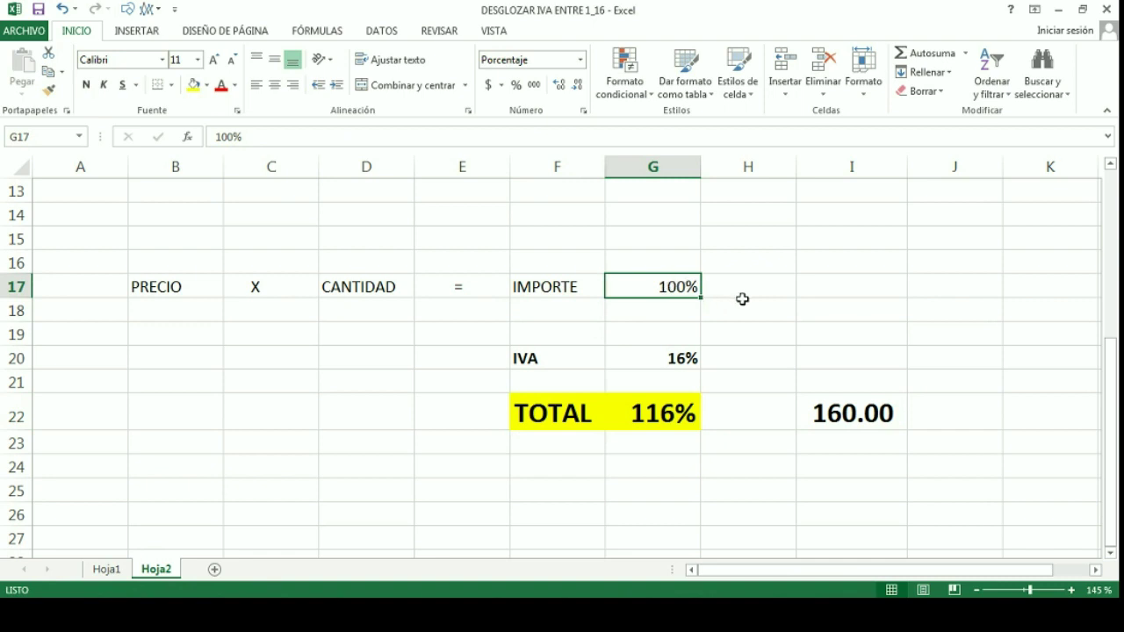
{"action": "left_click", "coordinate": [851, 289]}
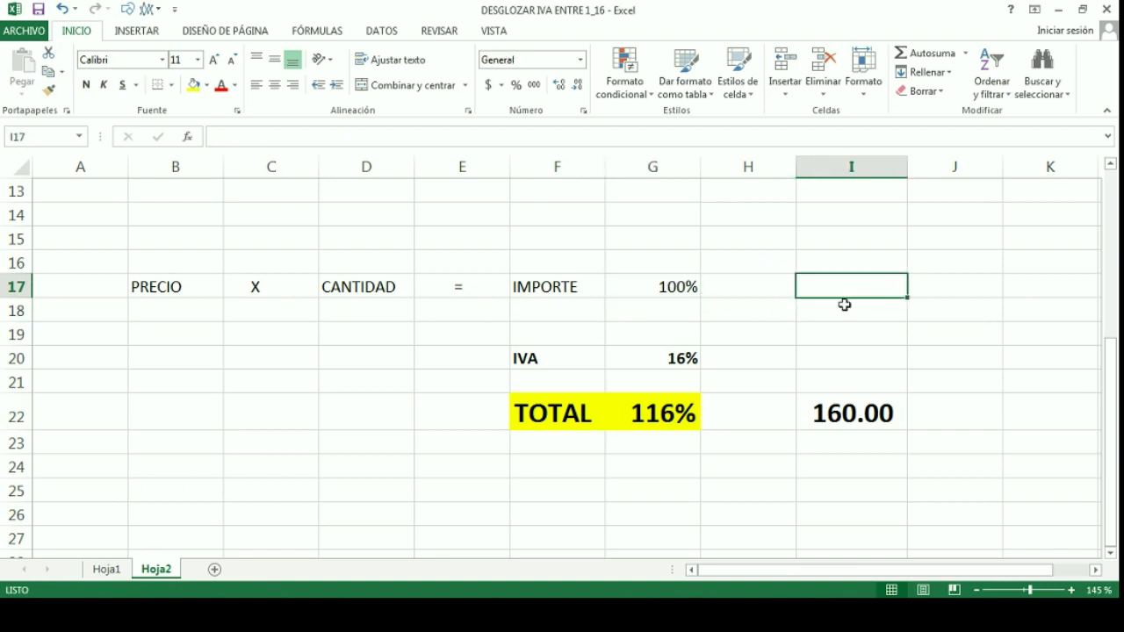
{"action": "left_click_drag", "start_coordinate": [522, 358], "coordinate": [677, 357]}
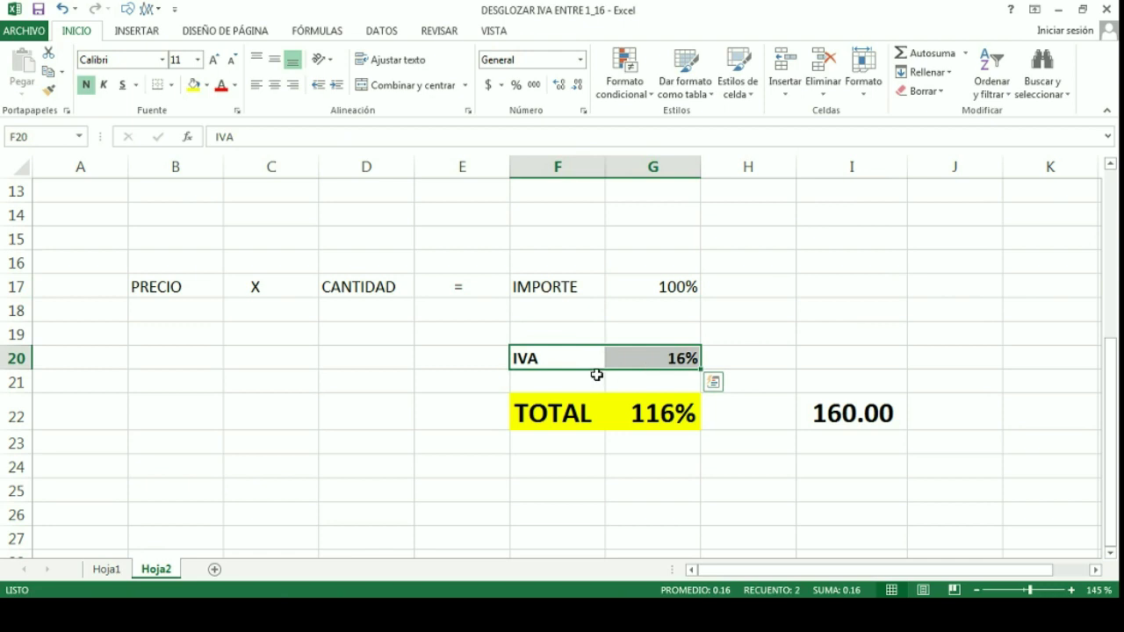
{"action": "left_click_drag", "start_coordinate": [600, 376], "coordinate": [600, 378]}
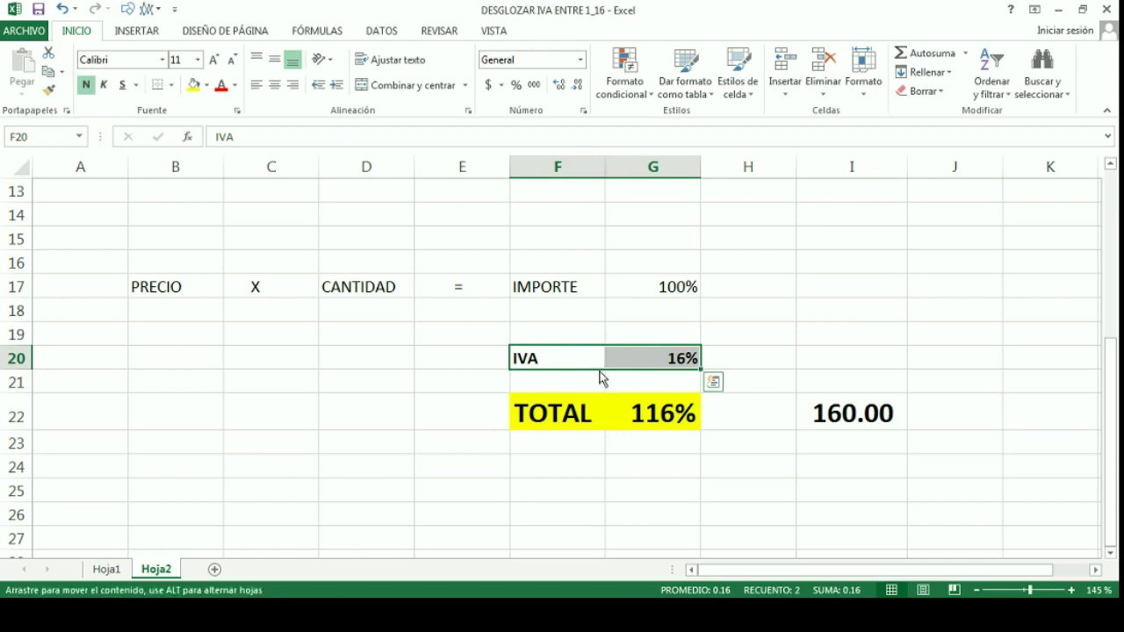
{"action": "left_click", "coordinate": [866, 489]}
{"action": "left_click", "coordinate": [860, 415]}
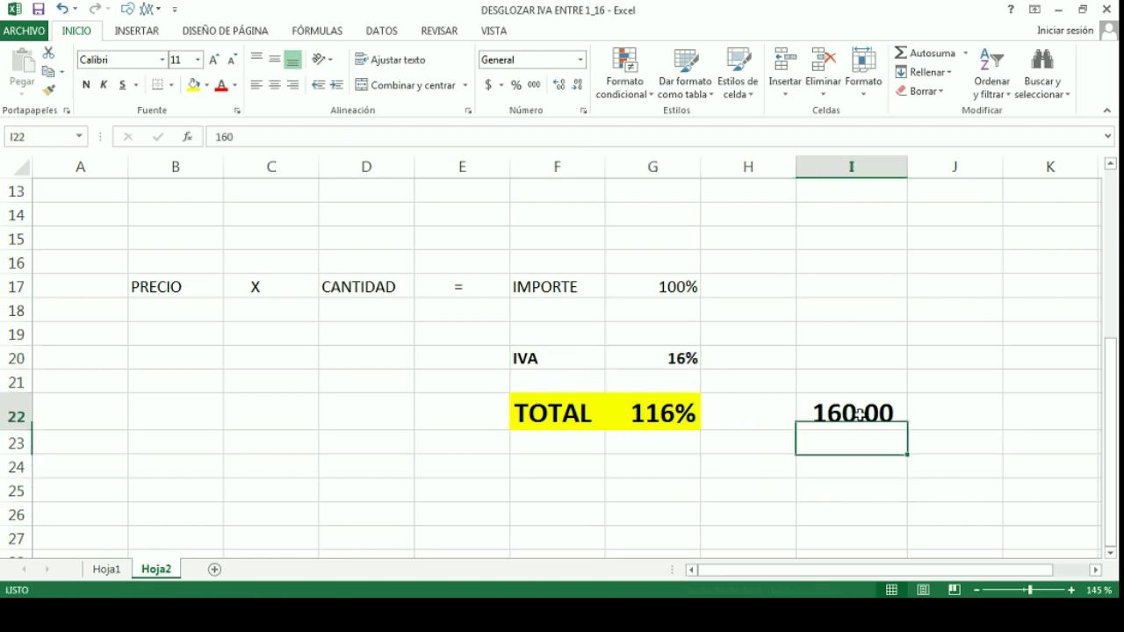
{"action": "left_click", "coordinate": [650, 414]}
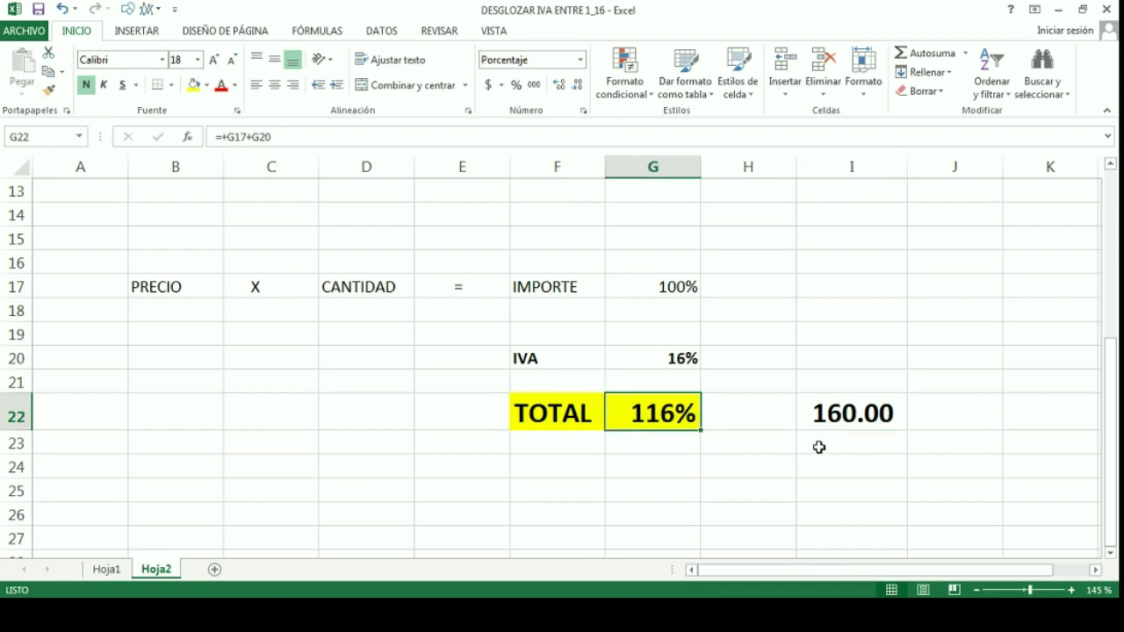
{"action": "left_click_drag", "start_coordinate": [659, 319], "coordinate": [694, 365]}
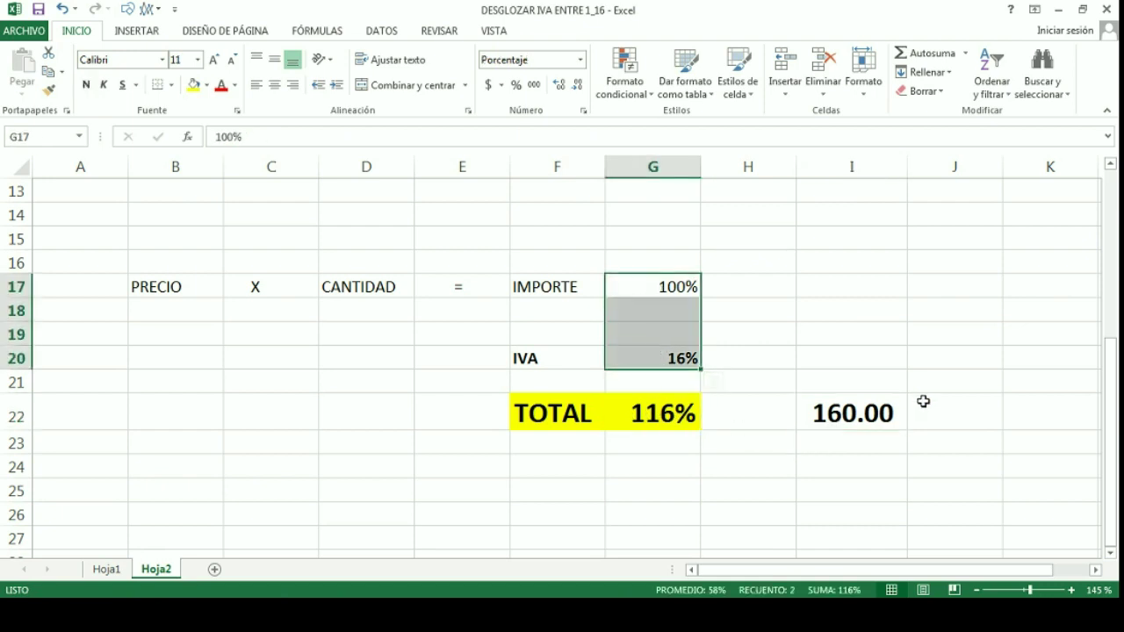
{"action": "left_click", "coordinate": [882, 419]}
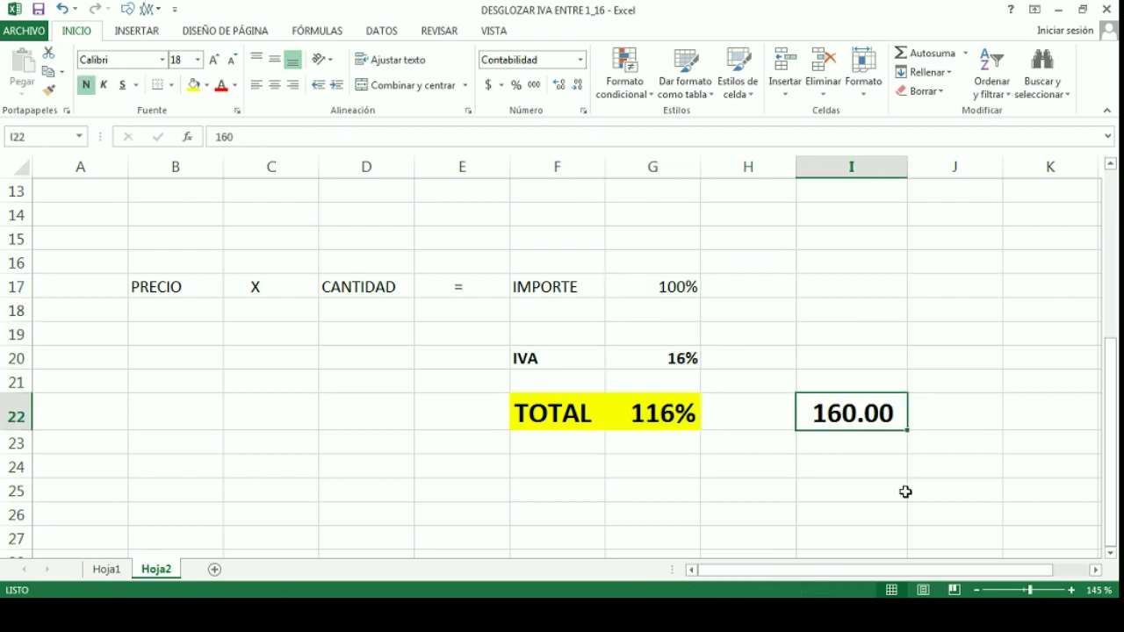
{"action": "left_click", "coordinate": [651, 284]}
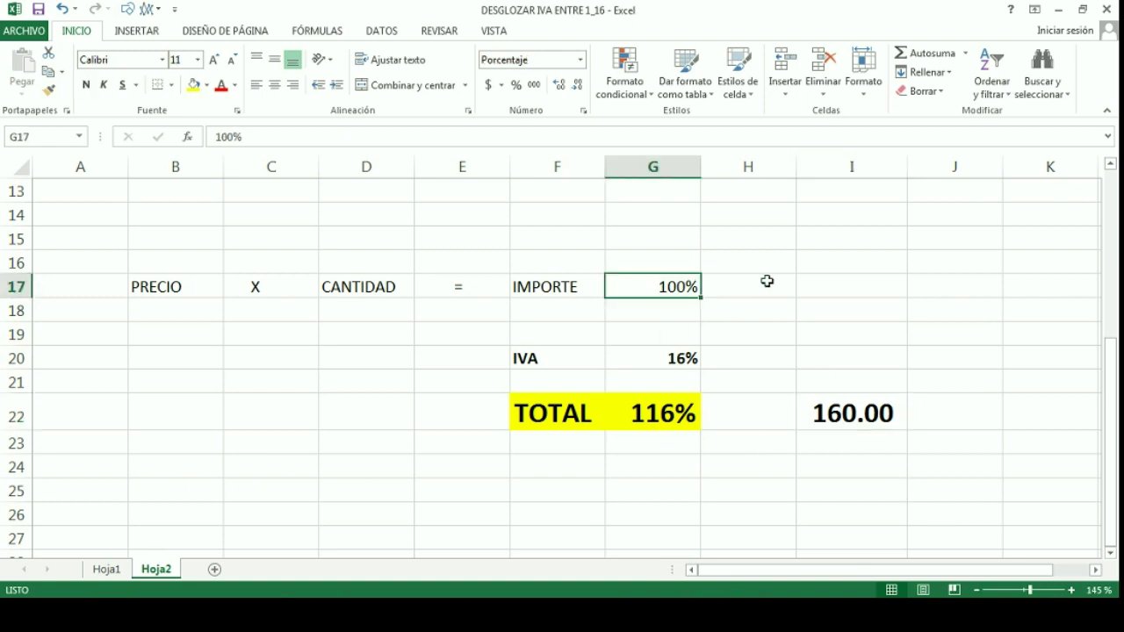
{"action": "left_click", "coordinate": [844, 290]}
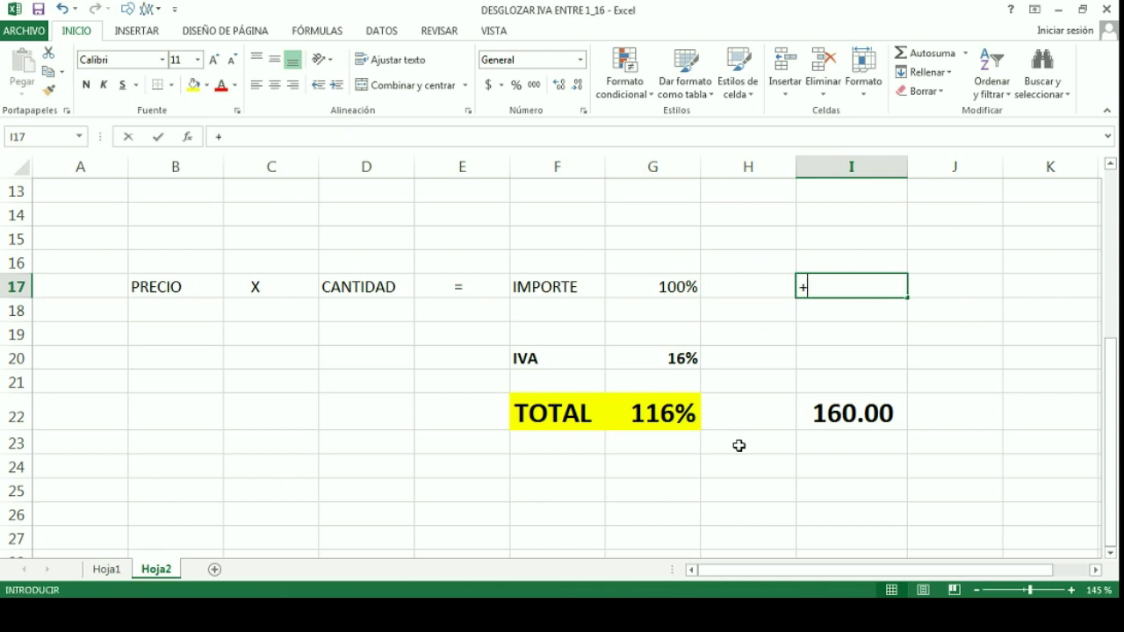
{"action": "type", "text": "+("}
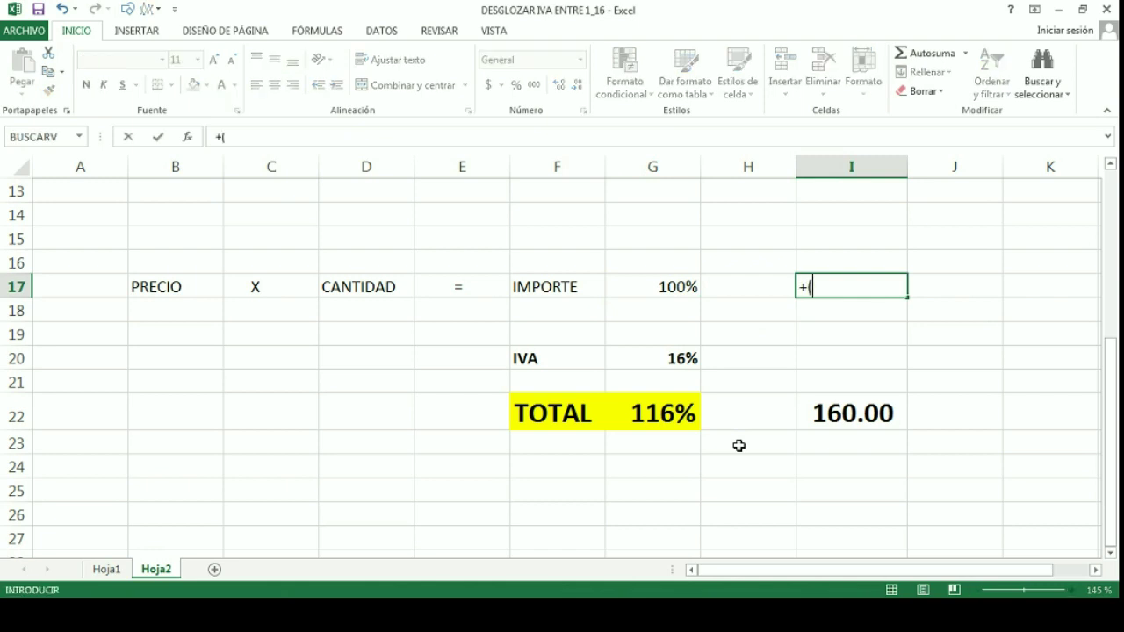
{"action": "left_click", "coordinate": [744, 443]}
{"action": "key", "text": "Escape"}
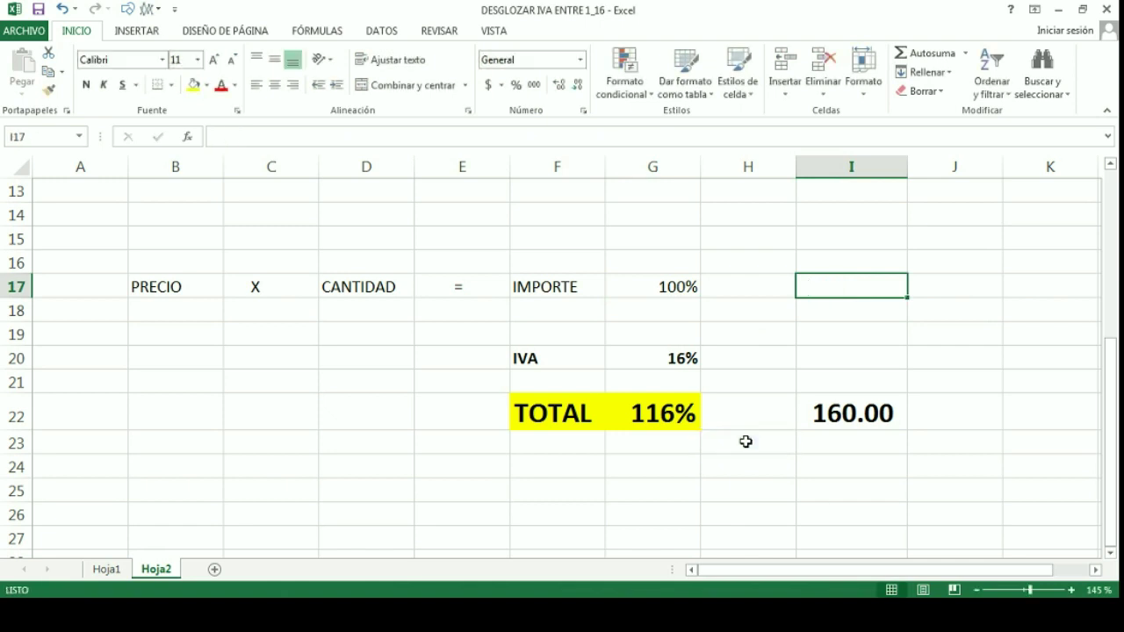
Draw a straight arrow, about 2.7 cm high and 2.2 cm wide, from the amount in I22 up to the IMPORTE percentage in G17.
{"action": "left_click", "coordinate": [134, 35]}
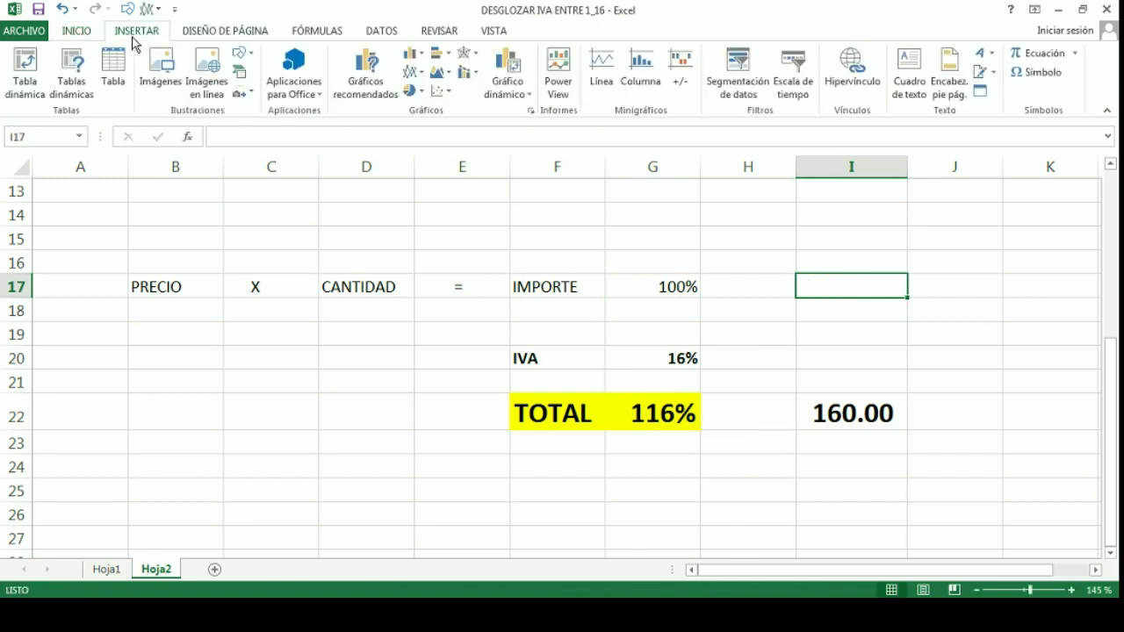
{"action": "left_click", "coordinate": [243, 55]}
{"action": "left_click", "coordinate": [273, 103]}
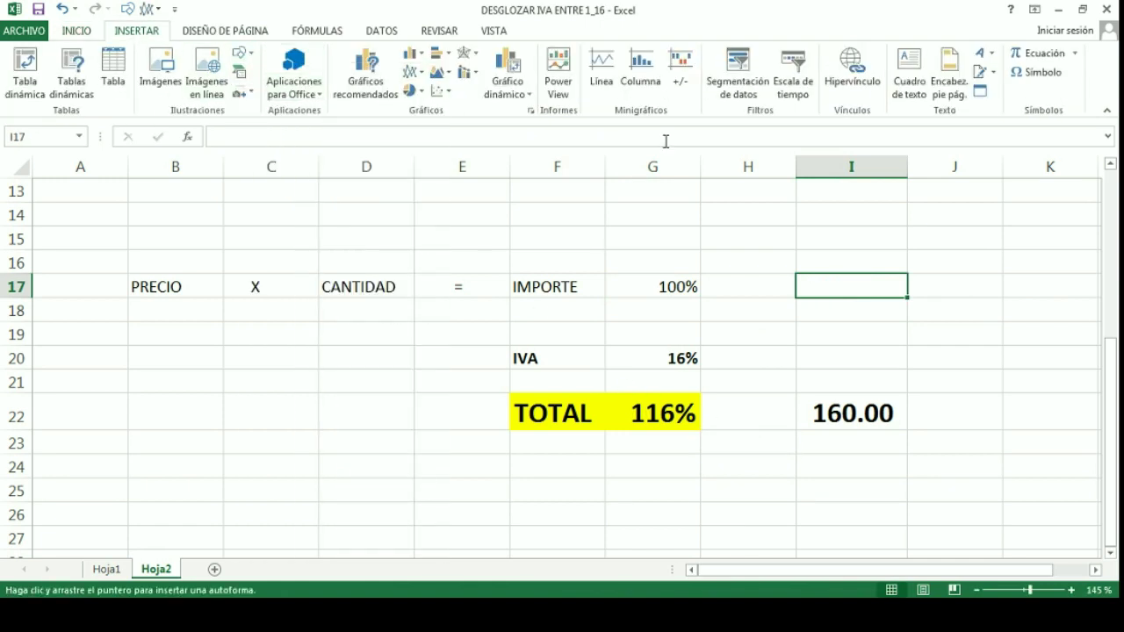
{"action": "mouse_move", "coordinate": [802, 413]}
{"action": "left_mouse_down"}
{"action": "mouse_move", "coordinate": [748, 359]}
{"action": "mouse_move", "coordinate": [704, 289]}
{"action": "left_mouse_up"}
Set the outline weight of the new blue arrow to 6 pt.
{"action": "left_click", "coordinate": [429, 72]}
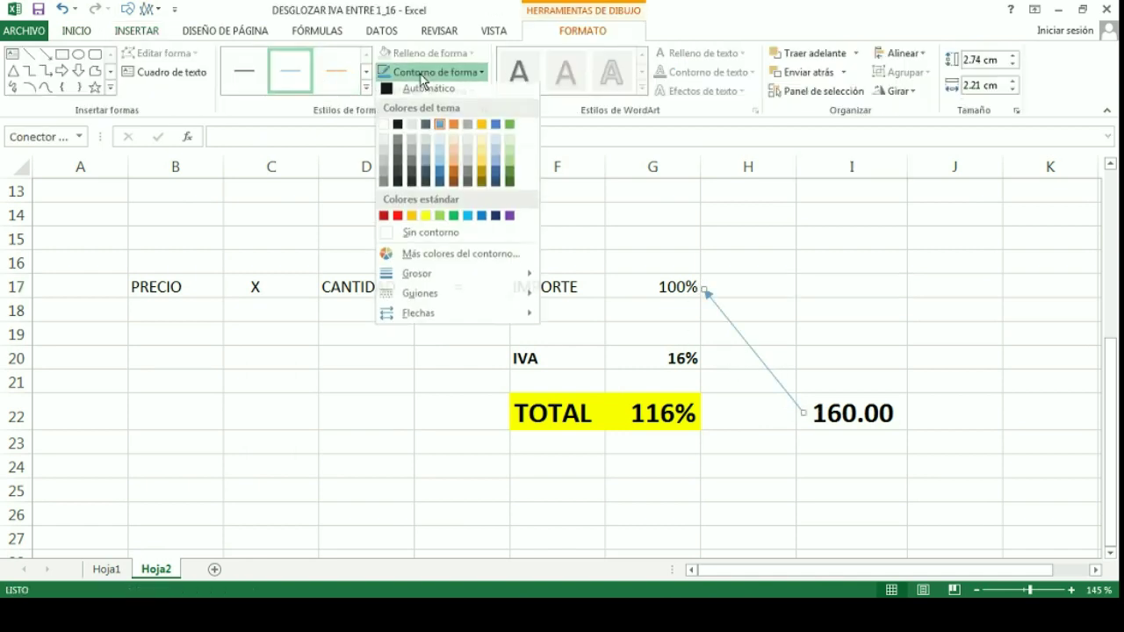
{"action": "mouse_move", "coordinate": [425, 279]}
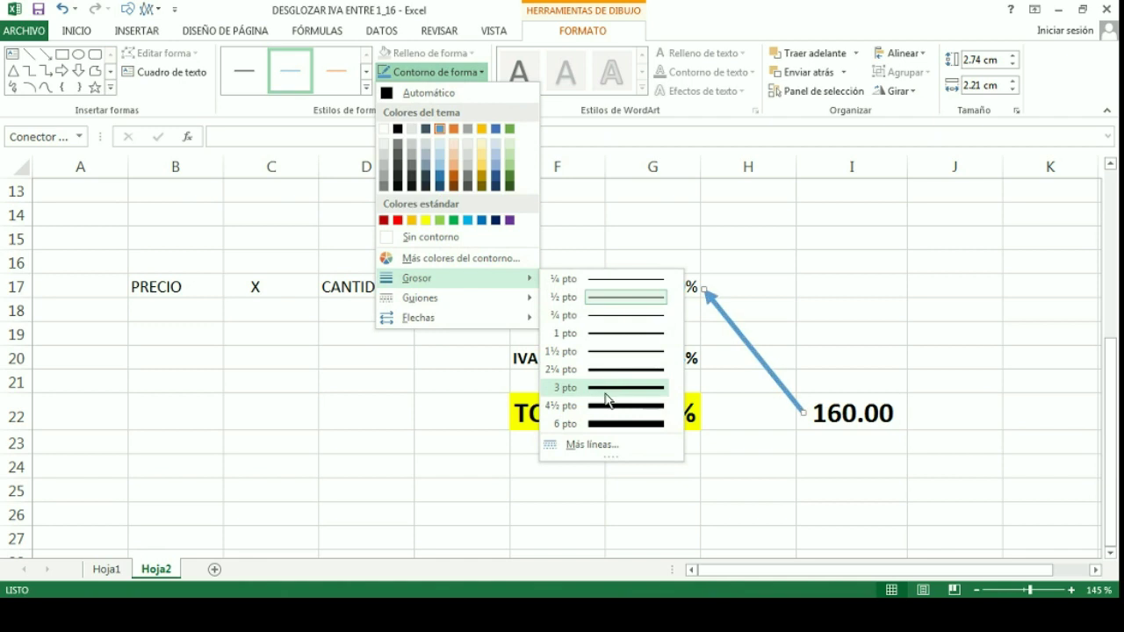
{"action": "left_click", "coordinate": [606, 422]}
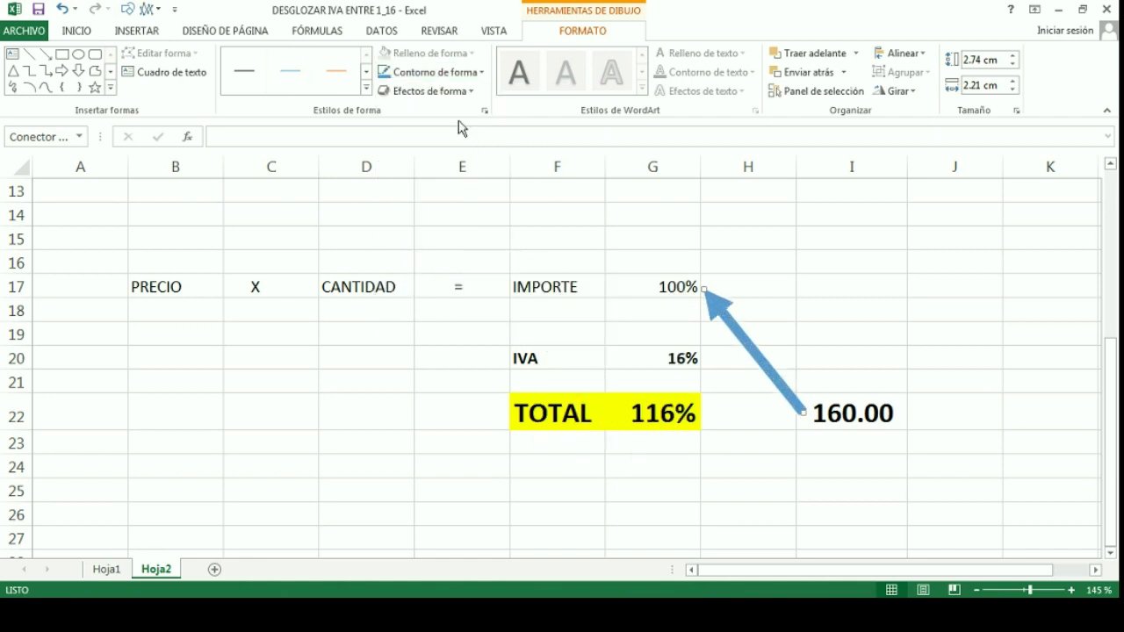
Apply the orange preset line style to the arrow and give its outline a 6 pt weight.
{"action": "left_click", "coordinate": [332, 64]}
{"action": "left_click", "coordinate": [432, 72]}
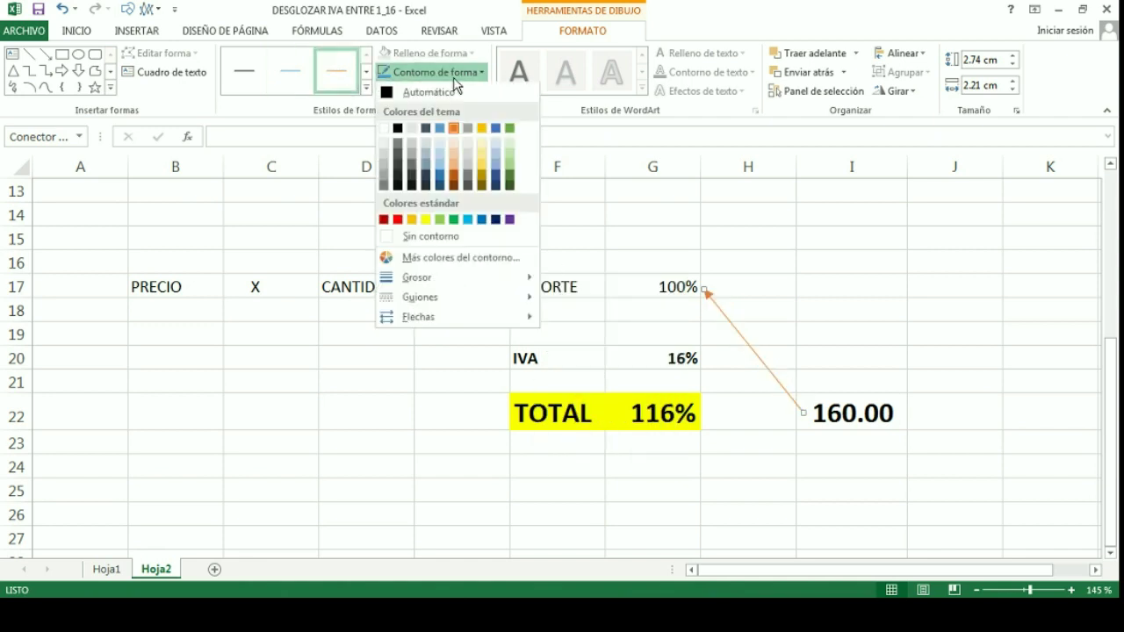
{"action": "mouse_move", "coordinate": [418, 278]}
{"action": "left_click", "coordinate": [606, 424]}
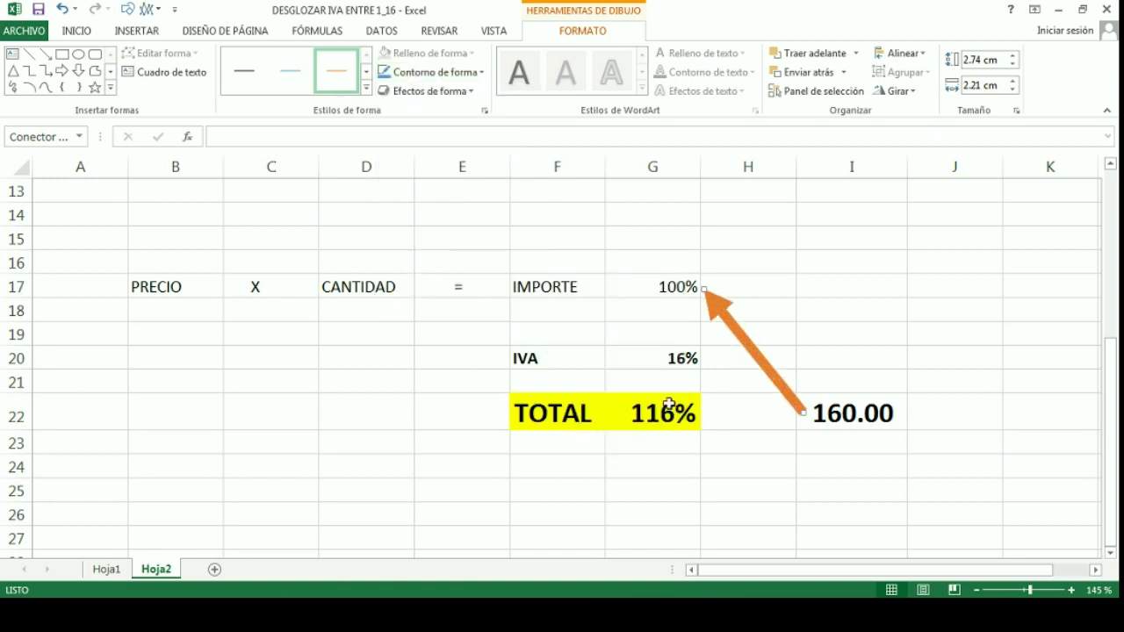
{"action": "left_click", "coordinate": [982, 310]}
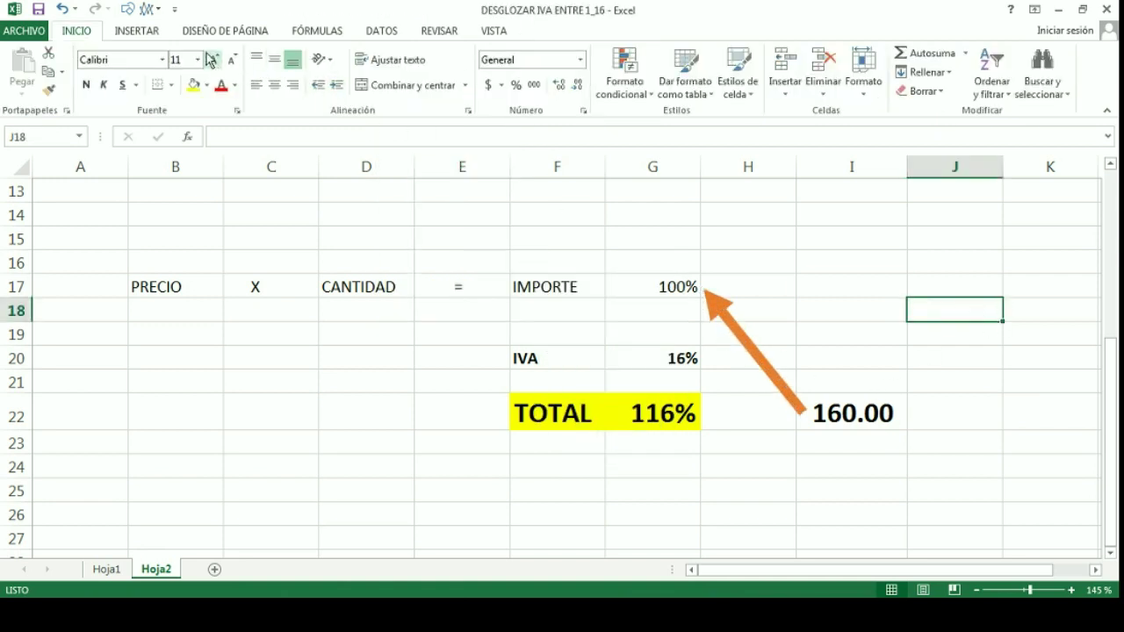
Draw a second straight arrow, about 2.3 cm high and 0.7 cm wide, from the IMPORTE percentage down to the TOTAL row.
{"action": "left_click", "coordinate": [149, 31]}
{"action": "left_click", "coordinate": [239, 53]}
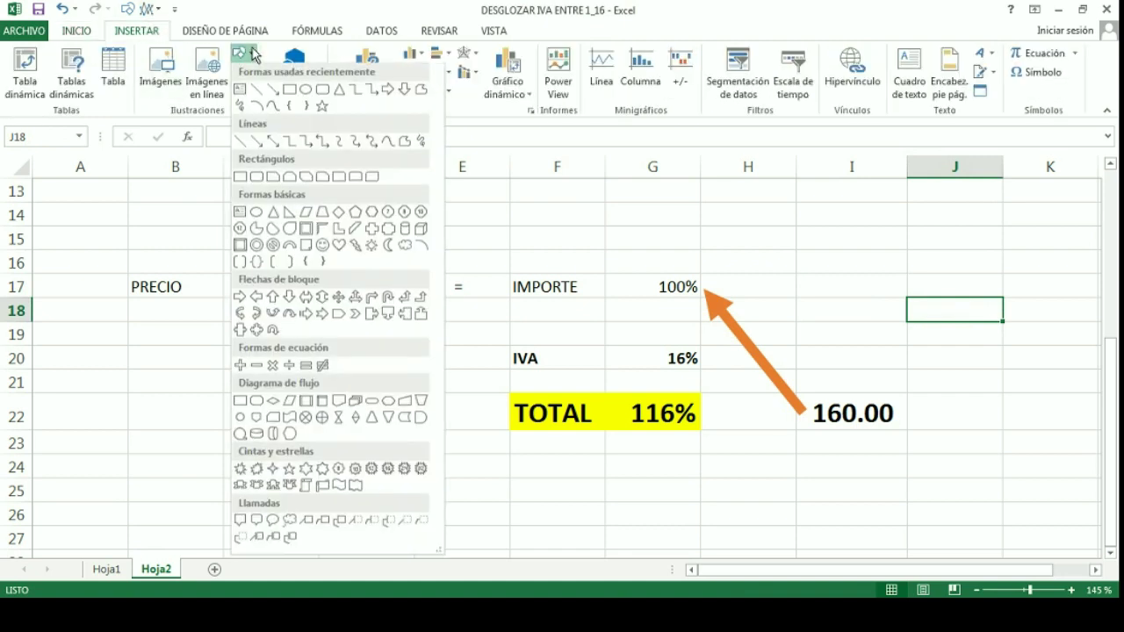
{"action": "left_click", "coordinate": [273, 91]}
{"action": "mouse_move", "coordinate": [641, 292]}
{"action": "left_mouse_down"}
{"action": "mouse_move", "coordinate": [627, 304]}
{"action": "mouse_move", "coordinate": [608, 395]}
{"action": "left_mouse_up"}
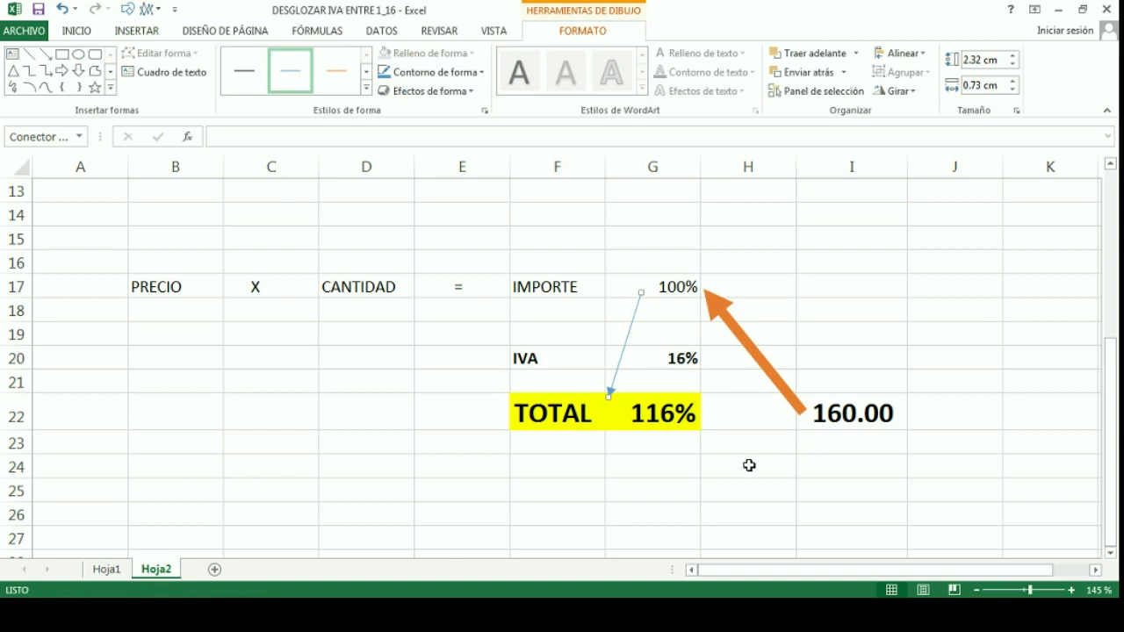
Apply the intense dark blue preset line style to the second arrow and set its outline weight to 6 pt.
{"action": "left_click", "coordinate": [363, 89]}
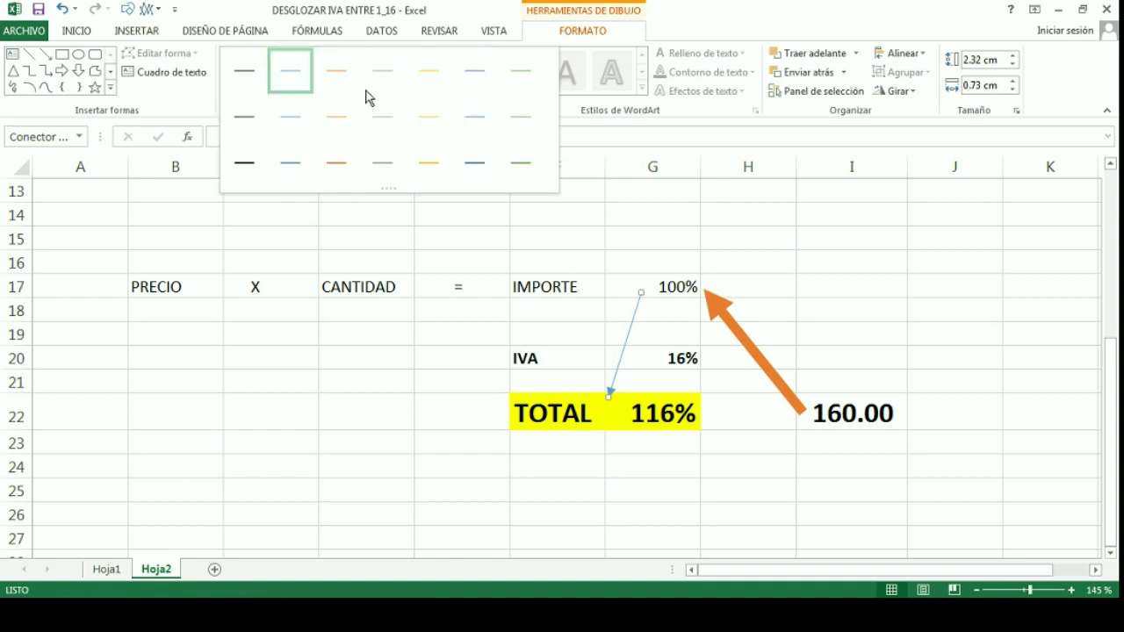
{"action": "left_click", "coordinate": [480, 162]}
{"action": "left_click", "coordinate": [481, 72]}
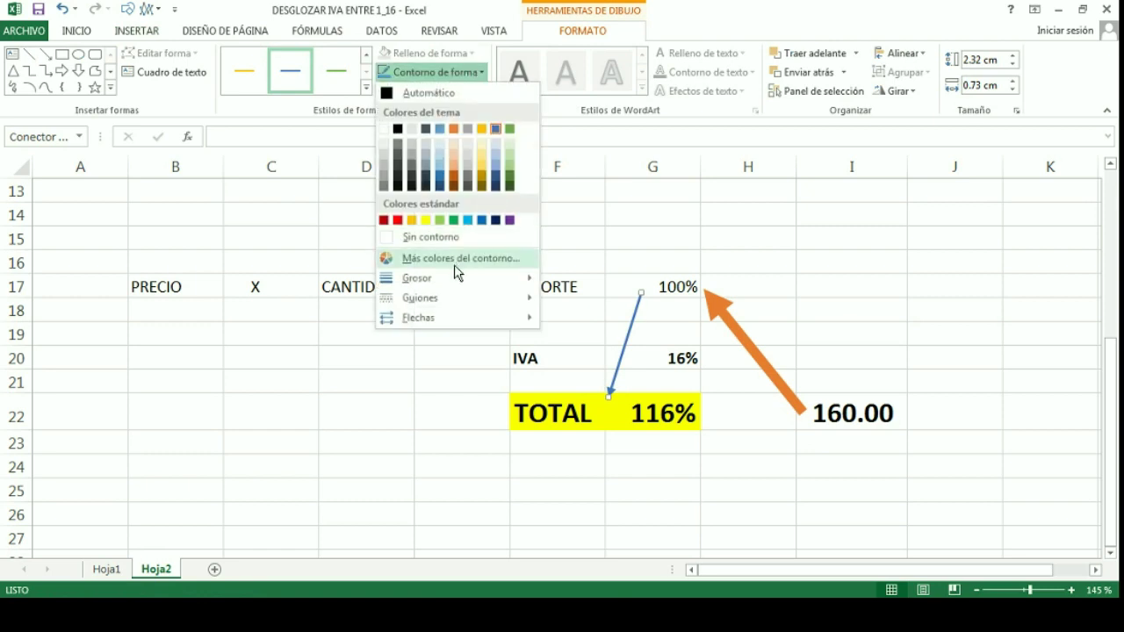
{"action": "mouse_move", "coordinate": [463, 281]}
{"action": "left_click", "coordinate": [622, 425]}
Enter the formula +(I22*G17)/G22 in cell I17 to work out the importe from the 160.00 total.
{"action": "left_click", "coordinate": [885, 289]}
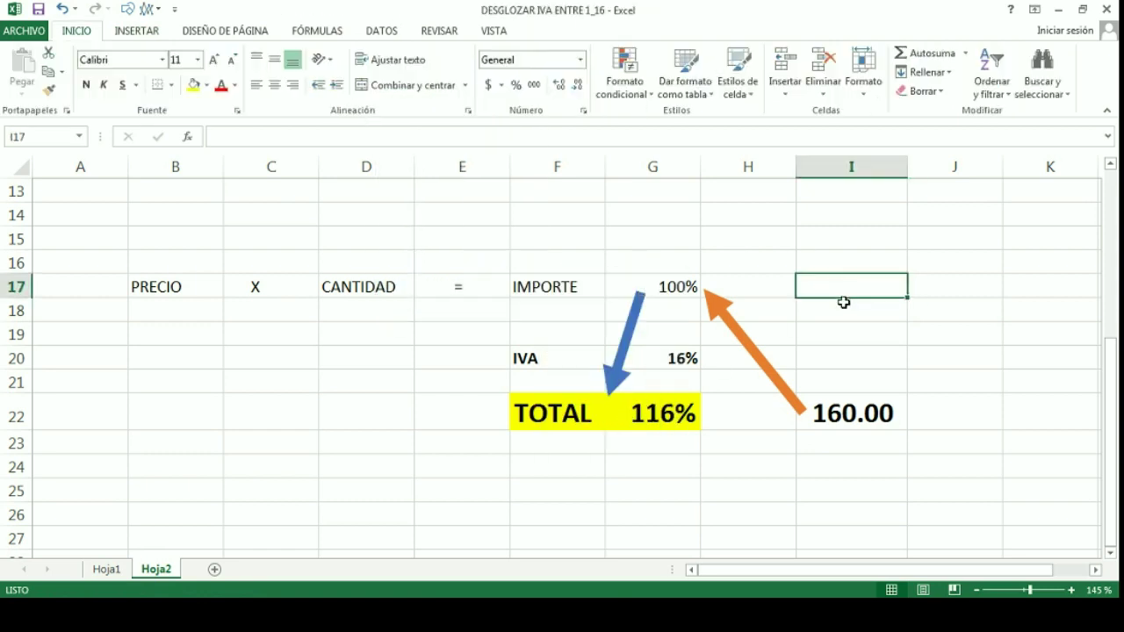
{"action": "type", "text": "+"}
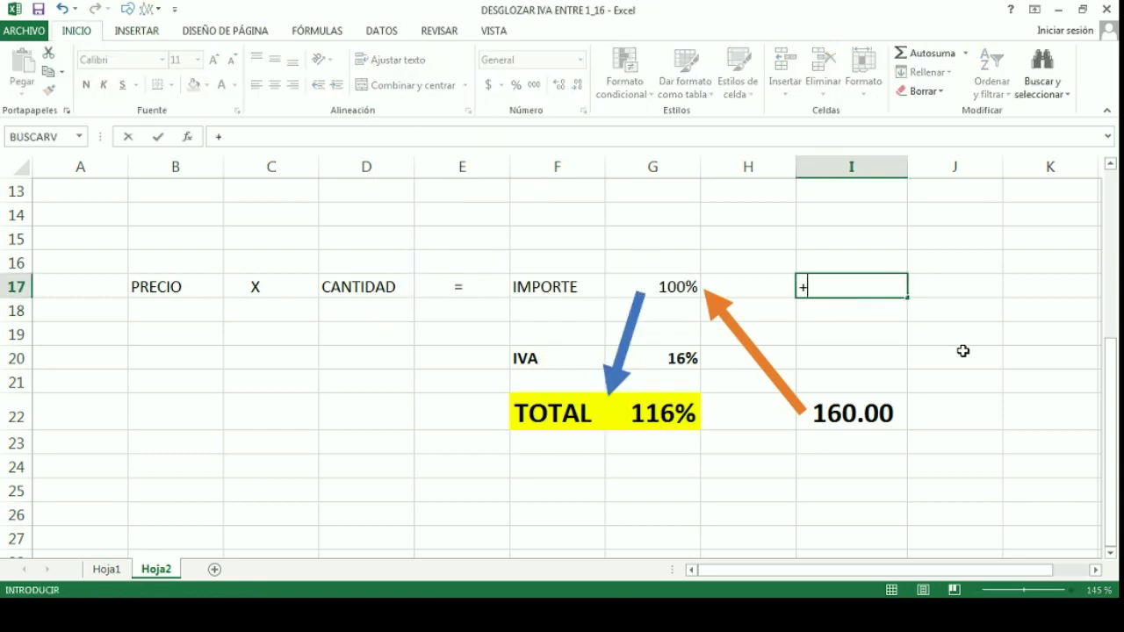
{"action": "type", "text": "("}
{"action": "key", "text": "Down"}
{"action": "key", "text": "Down"}
{"action": "key", "text": "Down"}
{"action": "key", "text": "Down"}
{"action": "key", "text": "Down"}
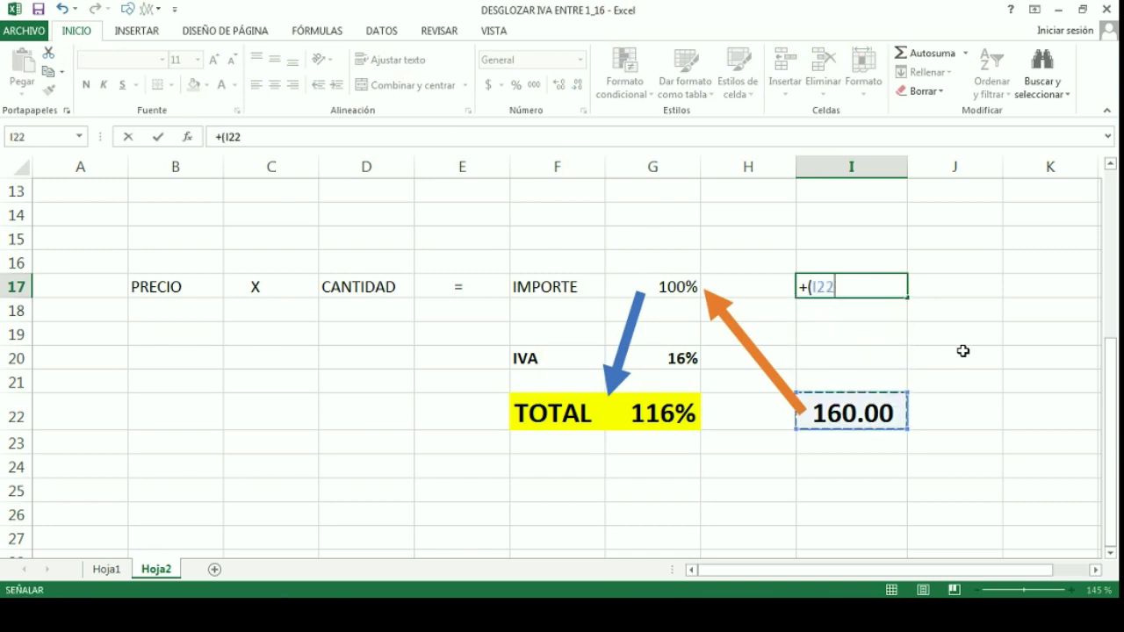
{"action": "type", "text": "*"}
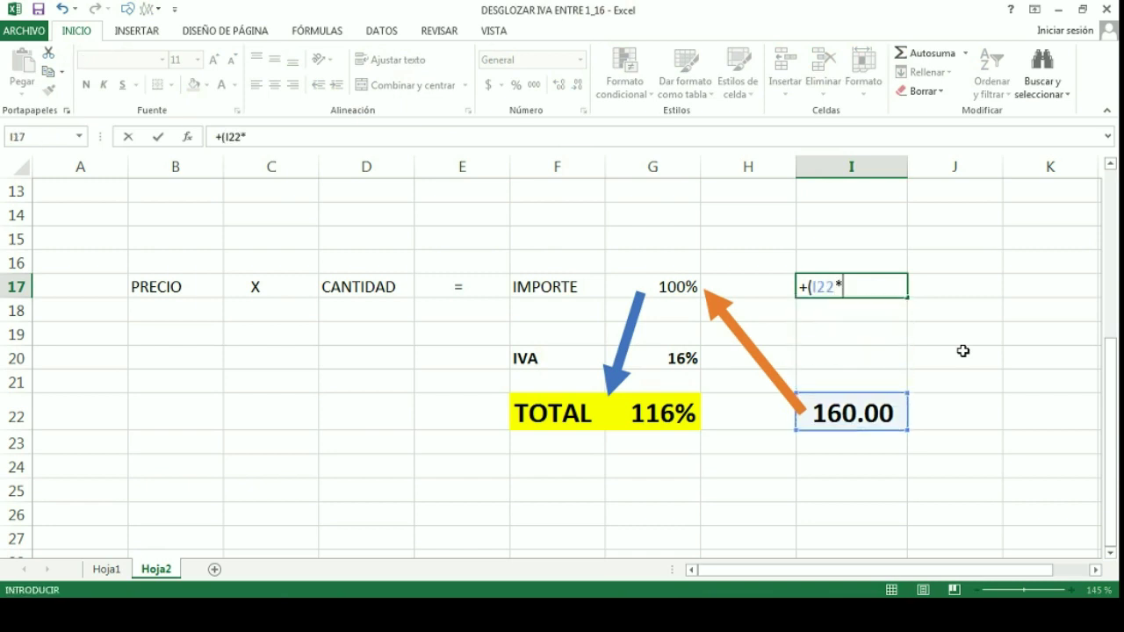
{"action": "left_click", "coordinate": [650, 285]}
{"action": "type", "text": ")"}
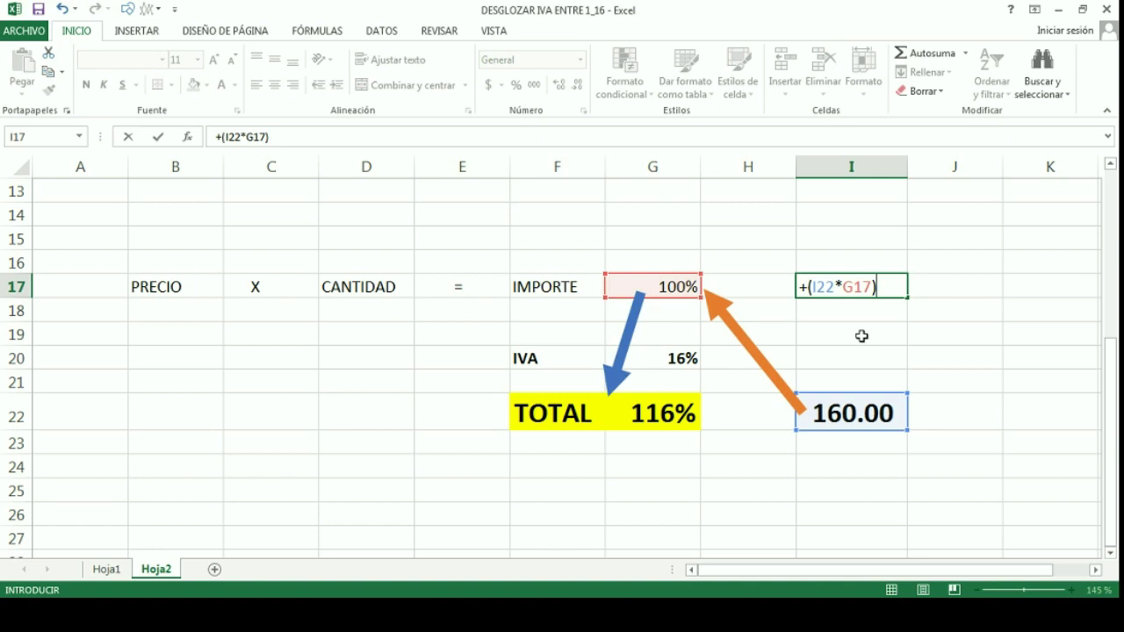
{"action": "type", "text": "/"}
{"action": "left_click", "coordinate": [650, 420]}
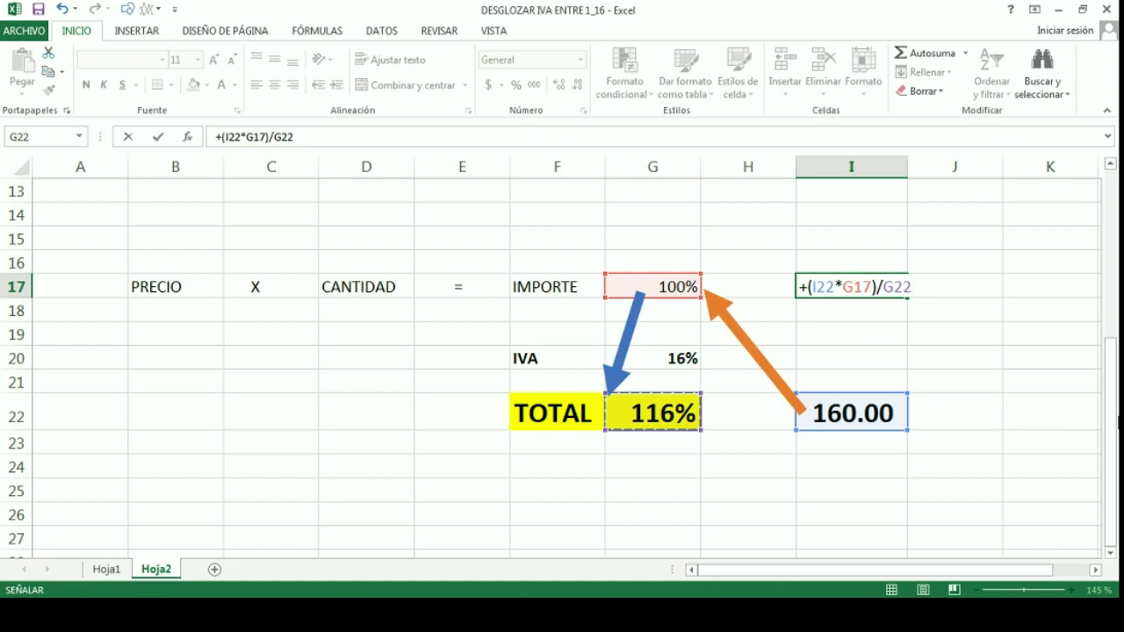
{"action": "key", "text": "Return"}
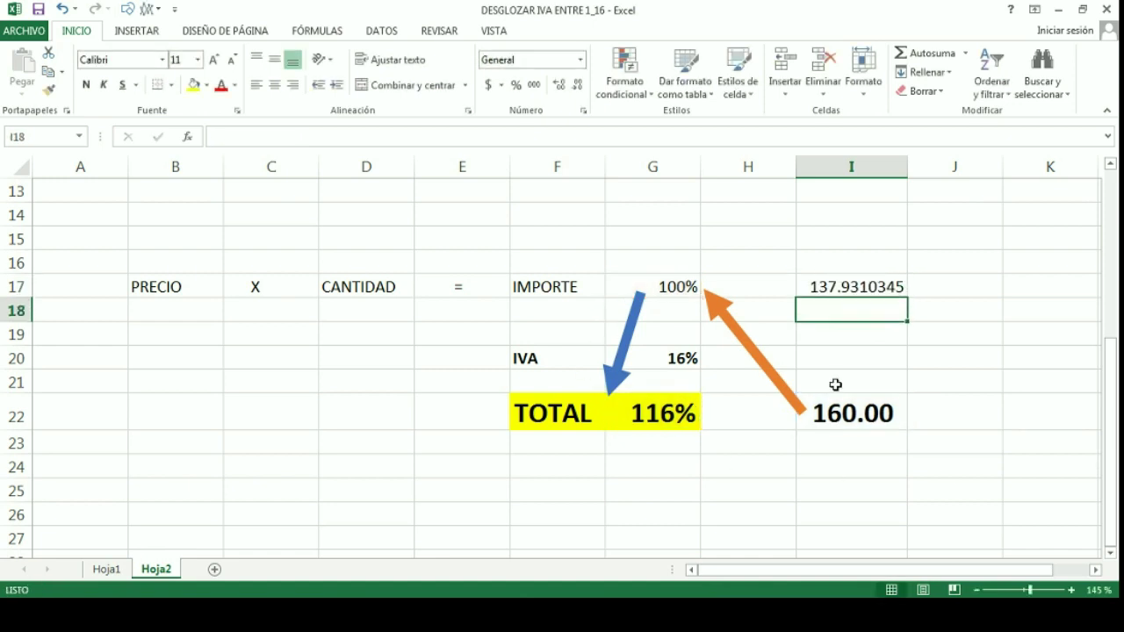
{"action": "left_click", "coordinate": [863, 283]}
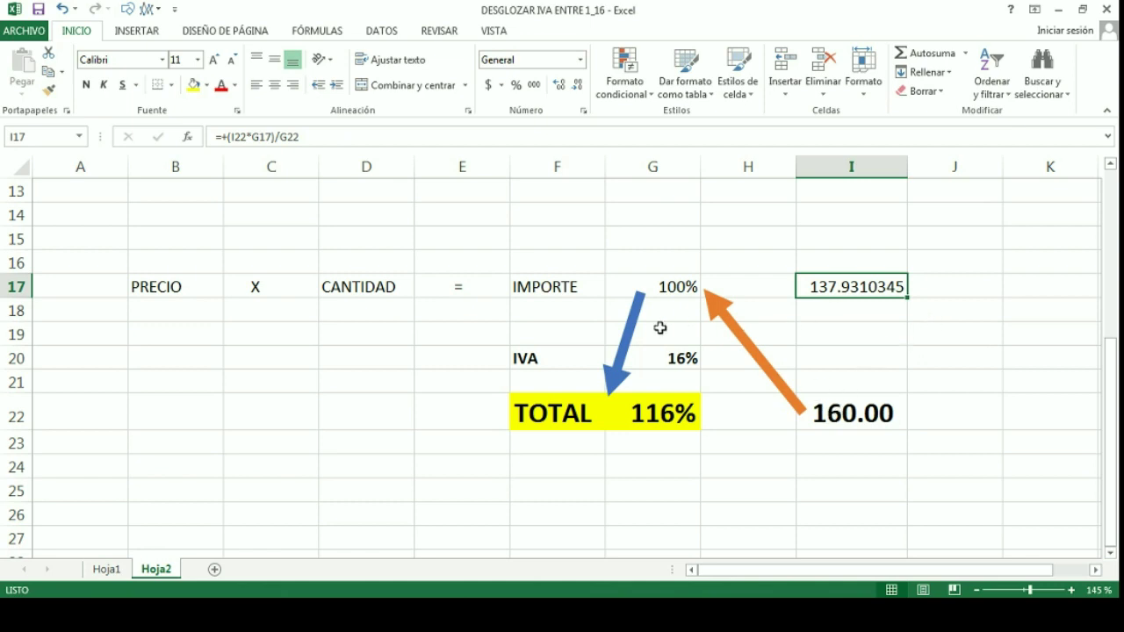
{"action": "left_click", "coordinate": [693, 462]}
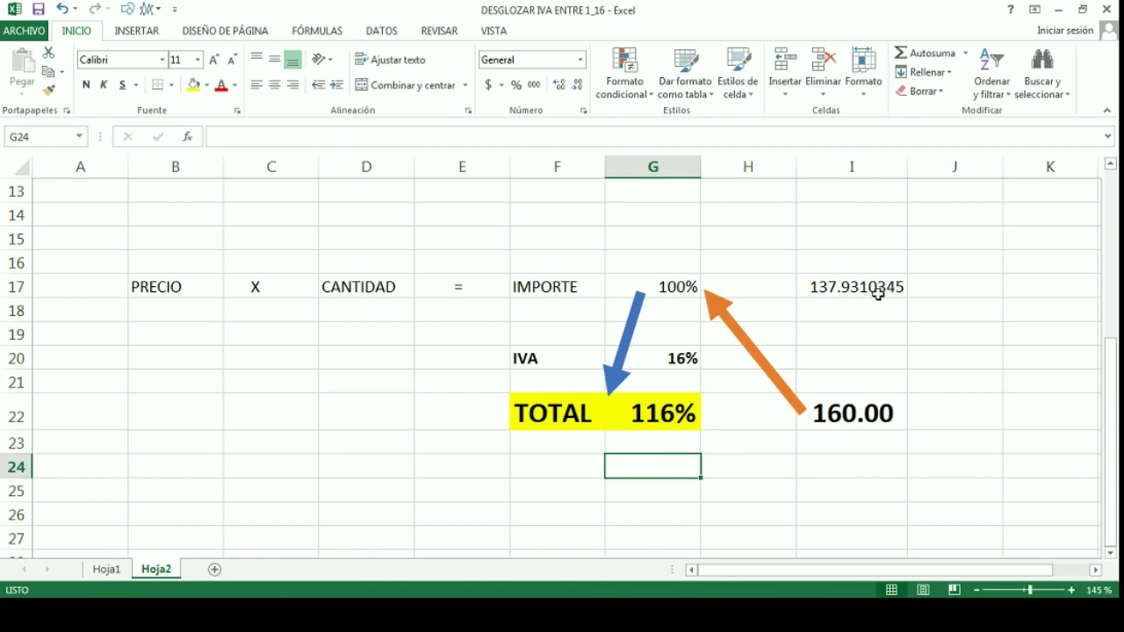
{"action": "left_click_drag", "start_coordinate": [529, 291], "coordinate": [672, 411]}
{"action": "right_click", "coordinate": [673, 411]}
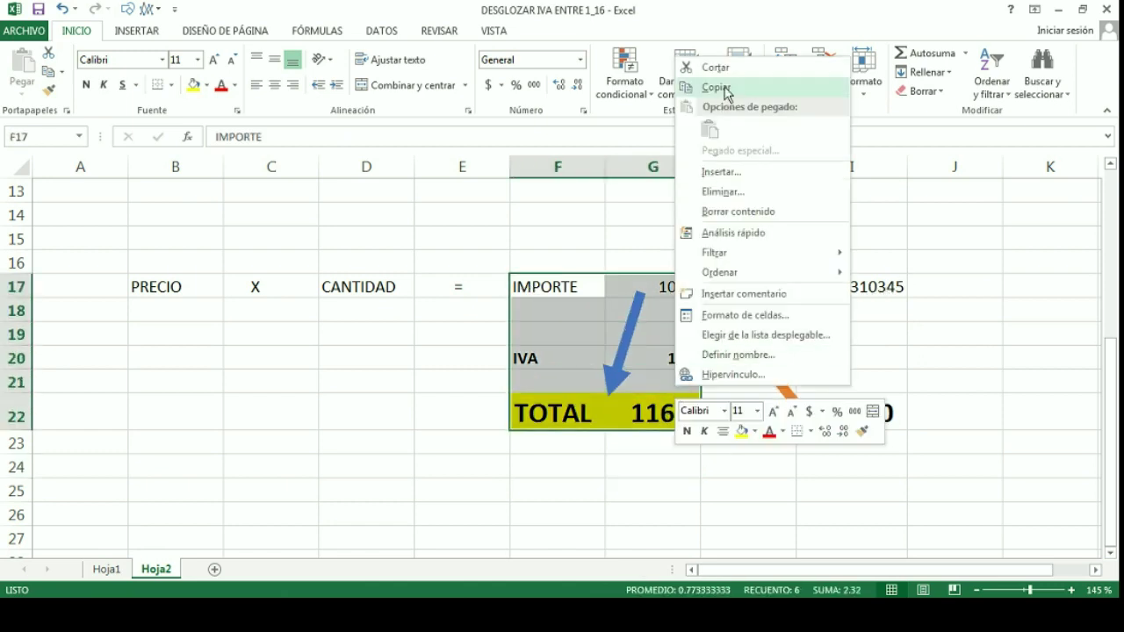
{"action": "key", "text": "Escape"}
{"action": "scroll", "coordinate": [544, 360], "scroll_direction": "down", "scroll_amount": 1}
{"action": "left_click", "coordinate": [745, 416]}
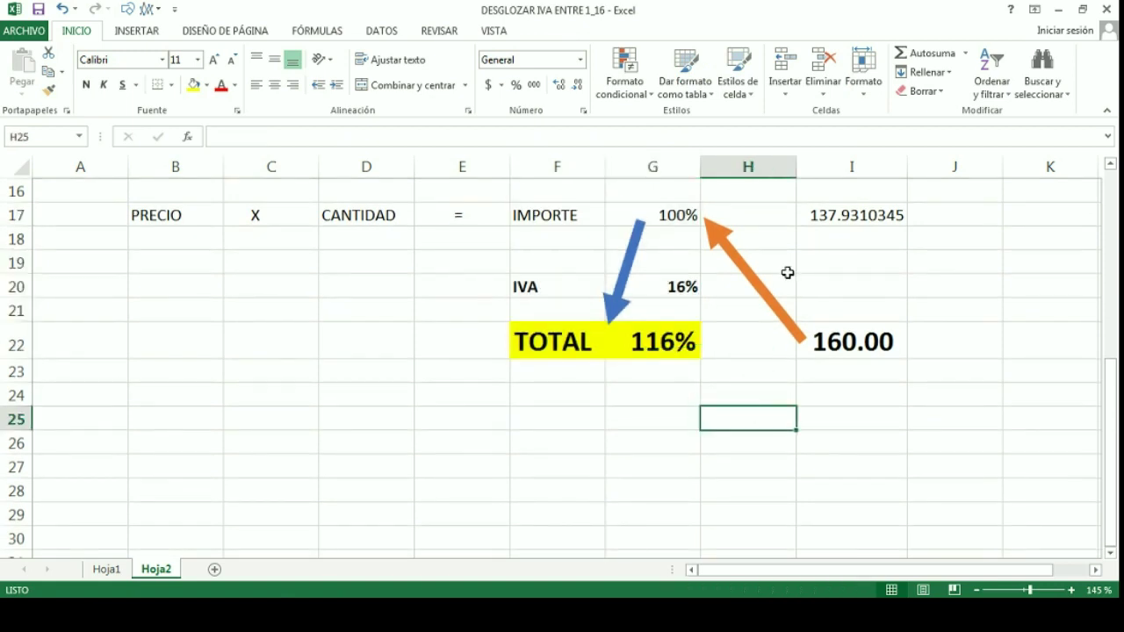
{"action": "scroll", "coordinate": [831, 253], "scroll_direction": "up", "scroll_amount": 1}
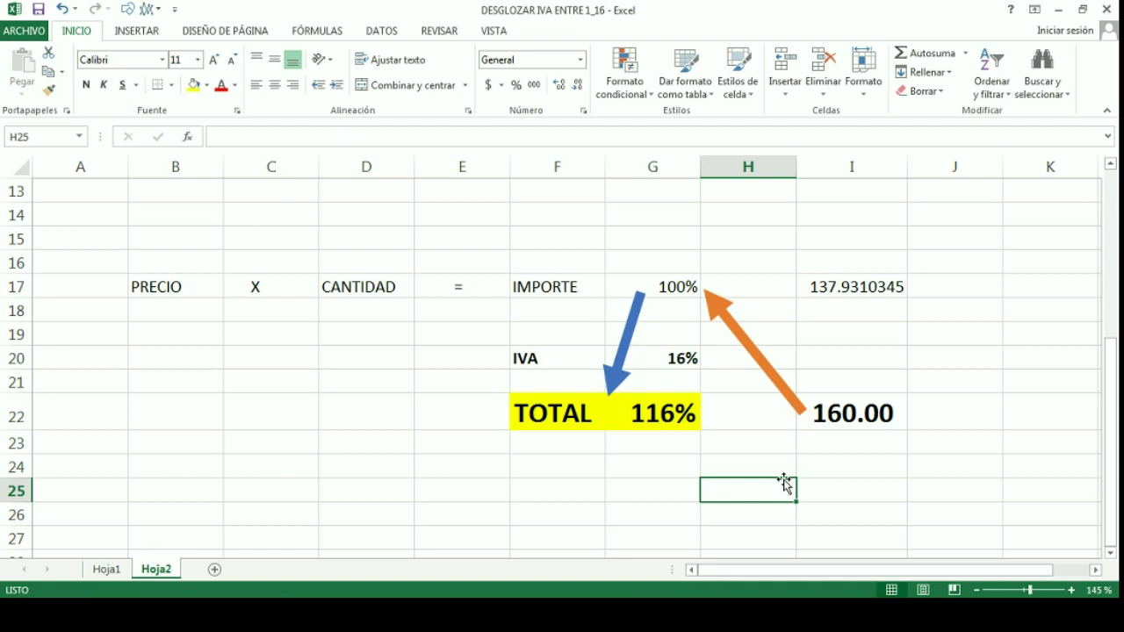
{"action": "scroll", "coordinate": [835, 368], "scroll_direction": "up", "scroll_amount": 4}
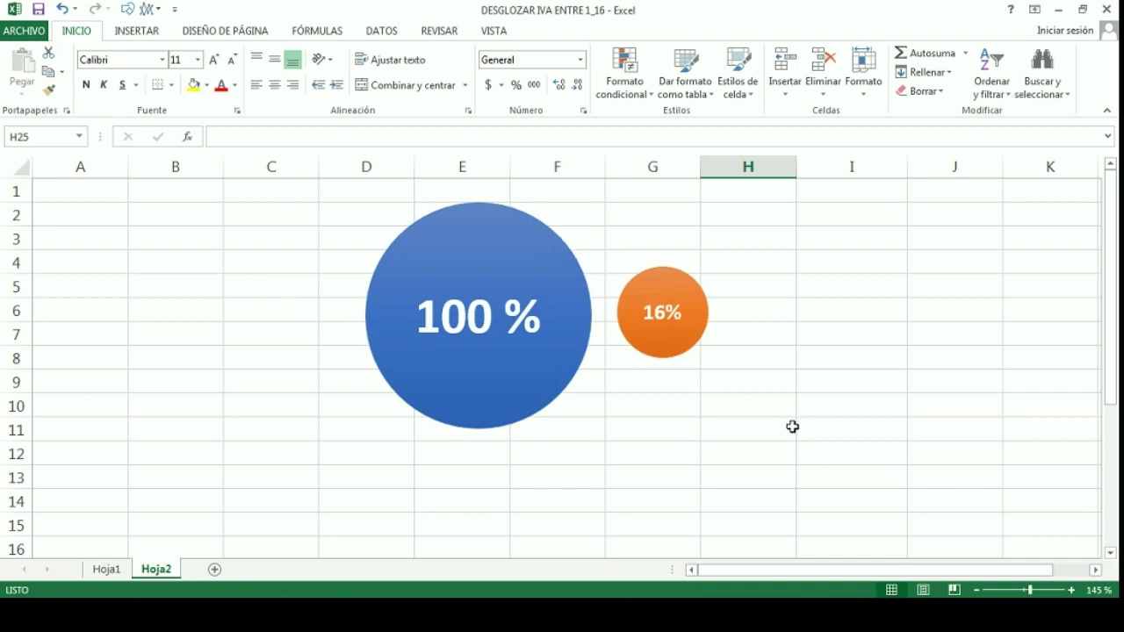
{"action": "left_click", "coordinate": [601, 430]}
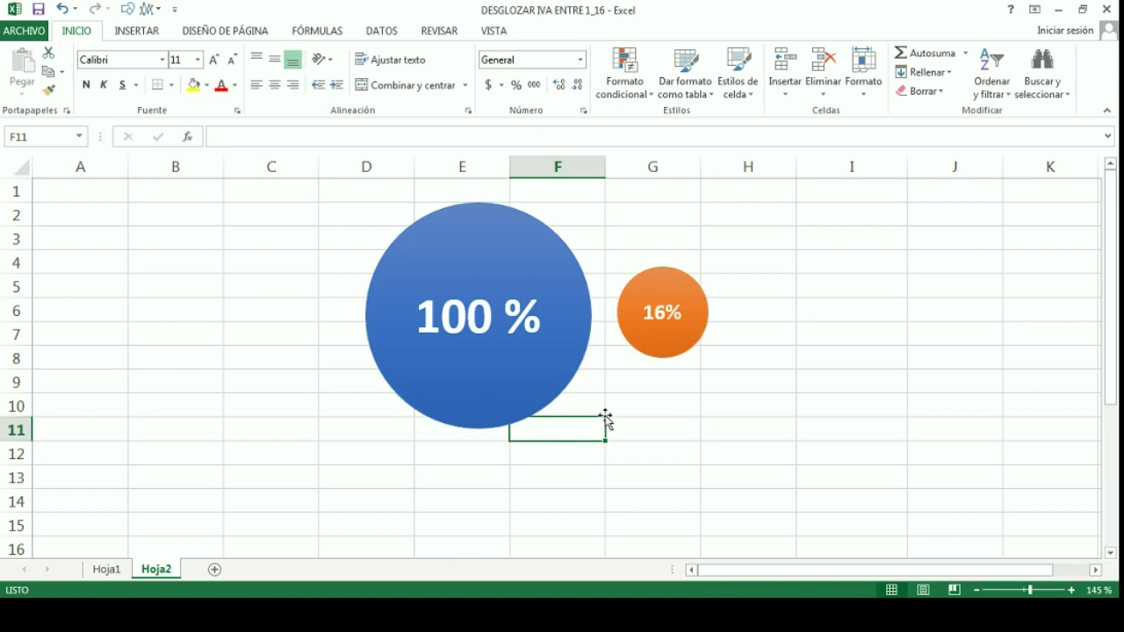
{"action": "left_click", "coordinate": [677, 347]}
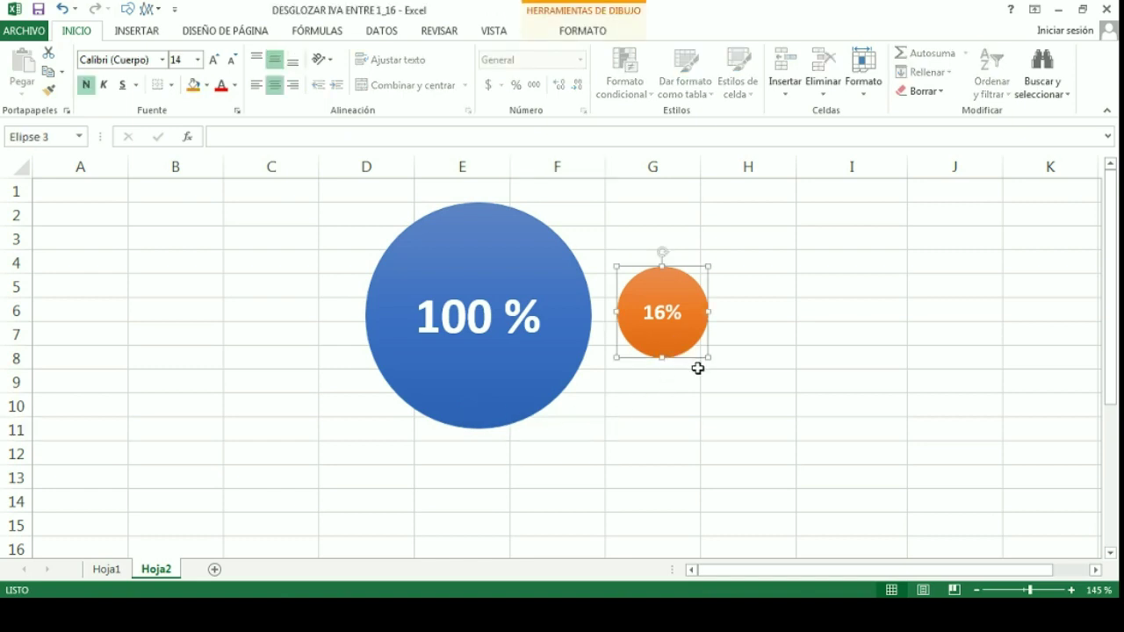
{"action": "left_click", "coordinate": [148, 31]}
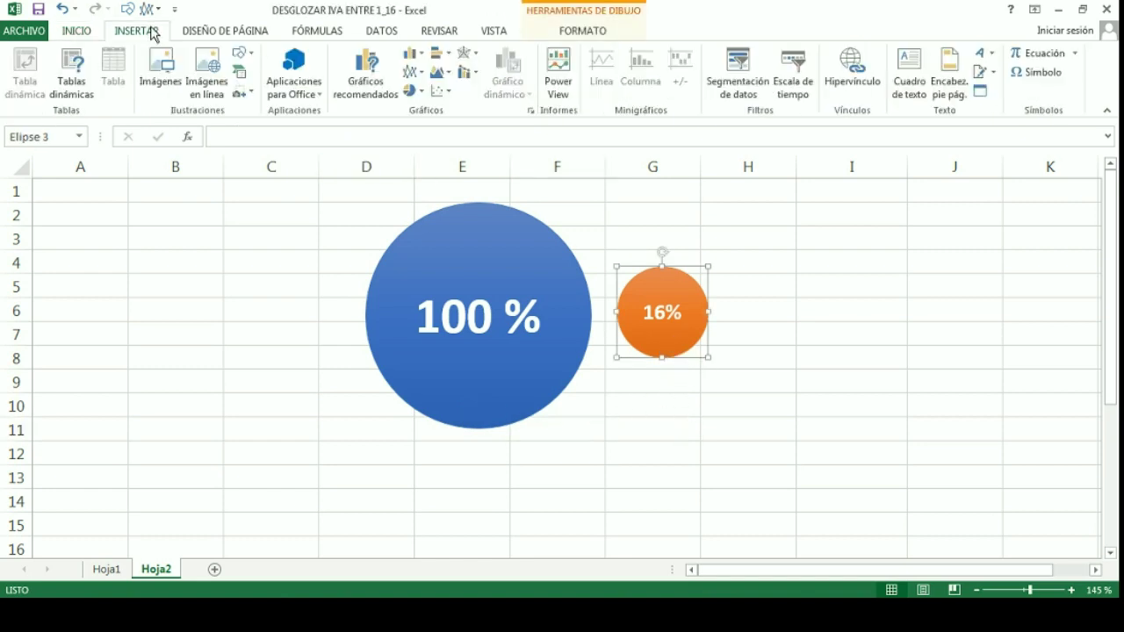
{"action": "left_click", "coordinate": [246, 55]}
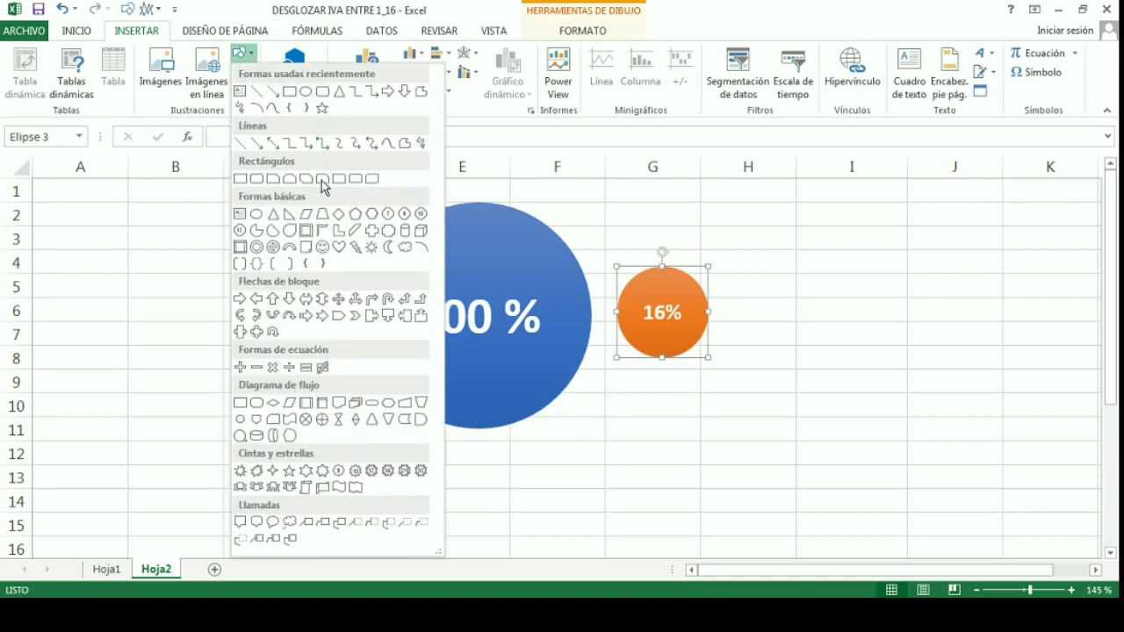
{"action": "left_click", "coordinate": [273, 214]}
{"action": "left_click_drag", "start_coordinate": [740, 272], "coordinate": [870, 368]}
{"action": "key", "text": "Delete"}
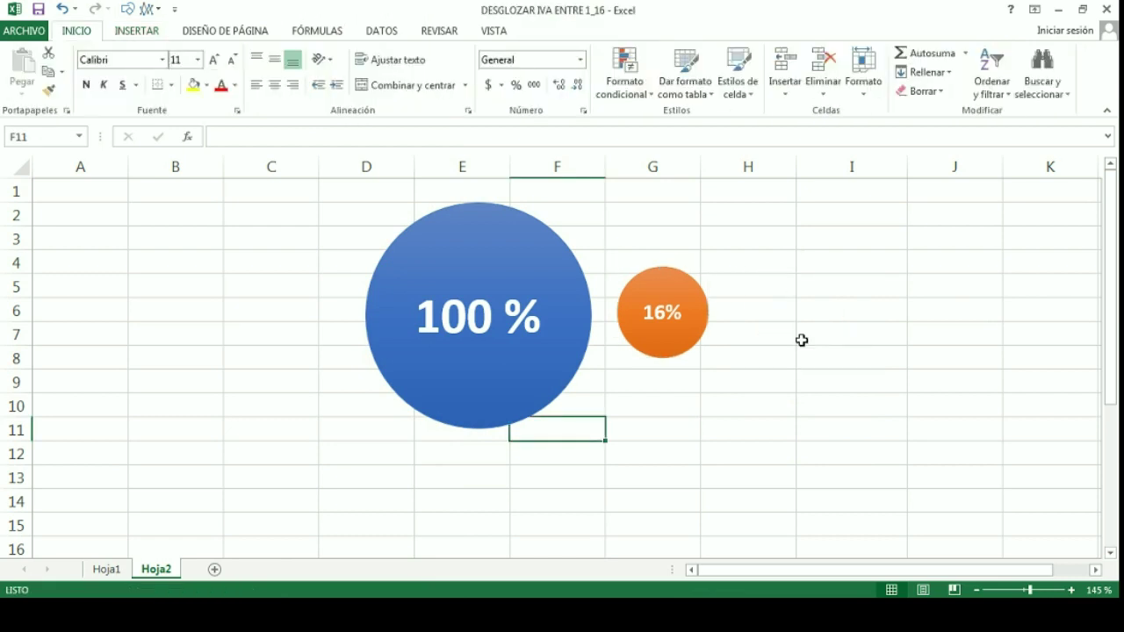
Calculate +100/100 in cell G11 and move it to E13, under the 100 % circle.
{"action": "scroll", "coordinate": [801, 347], "scroll_direction": "down", "scroll_amount": 1}
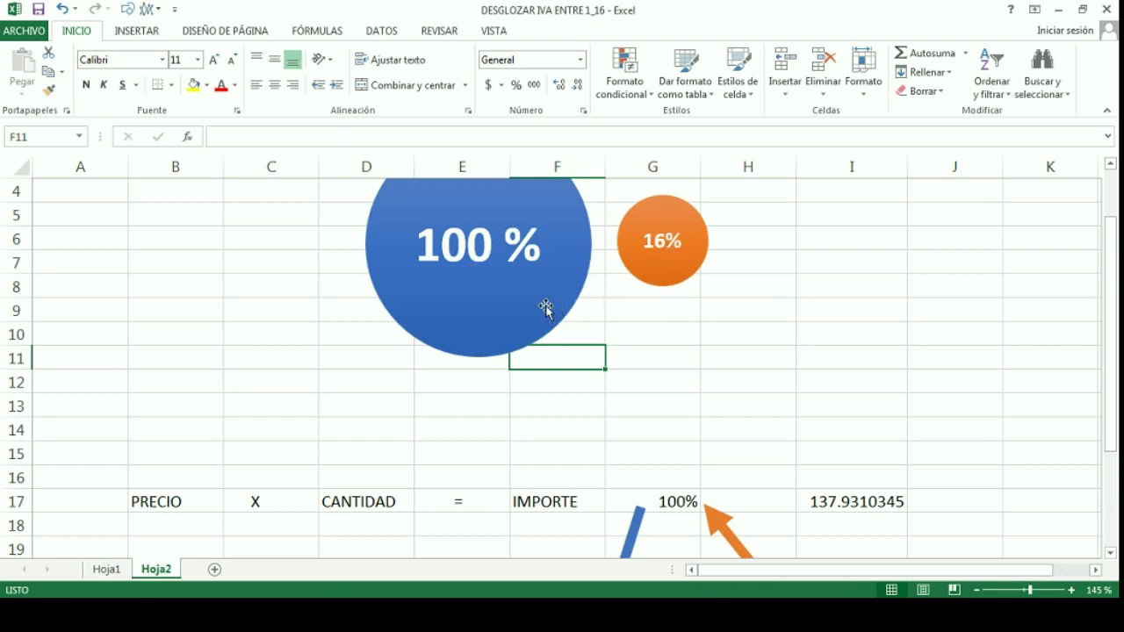
{"action": "left_click", "coordinate": [680, 360]}
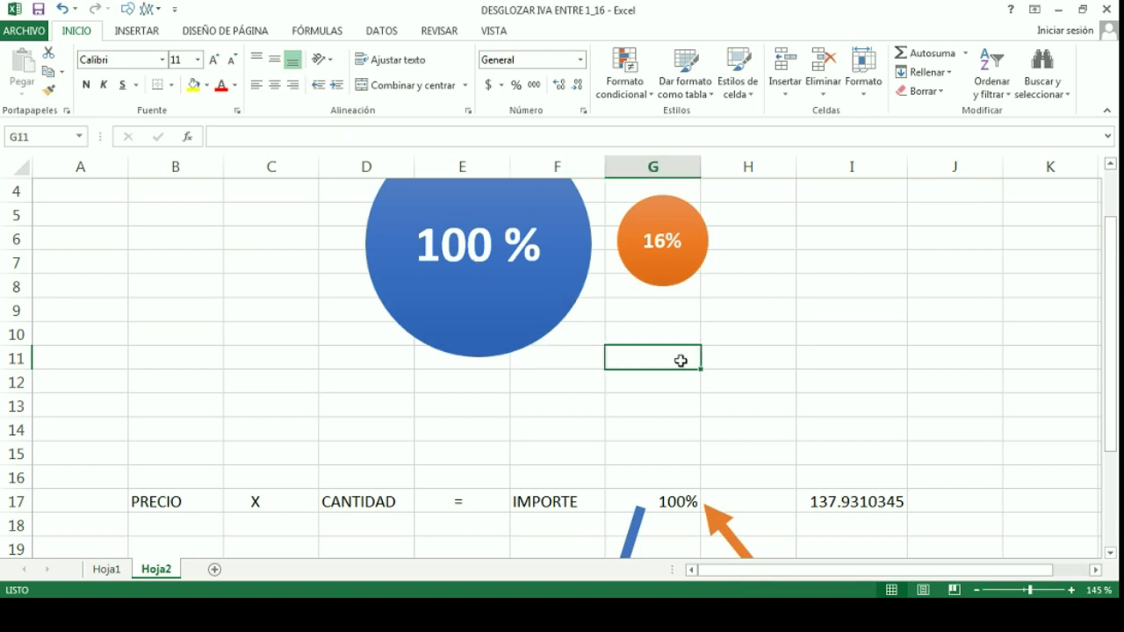
{"action": "type", "text": "+100"}
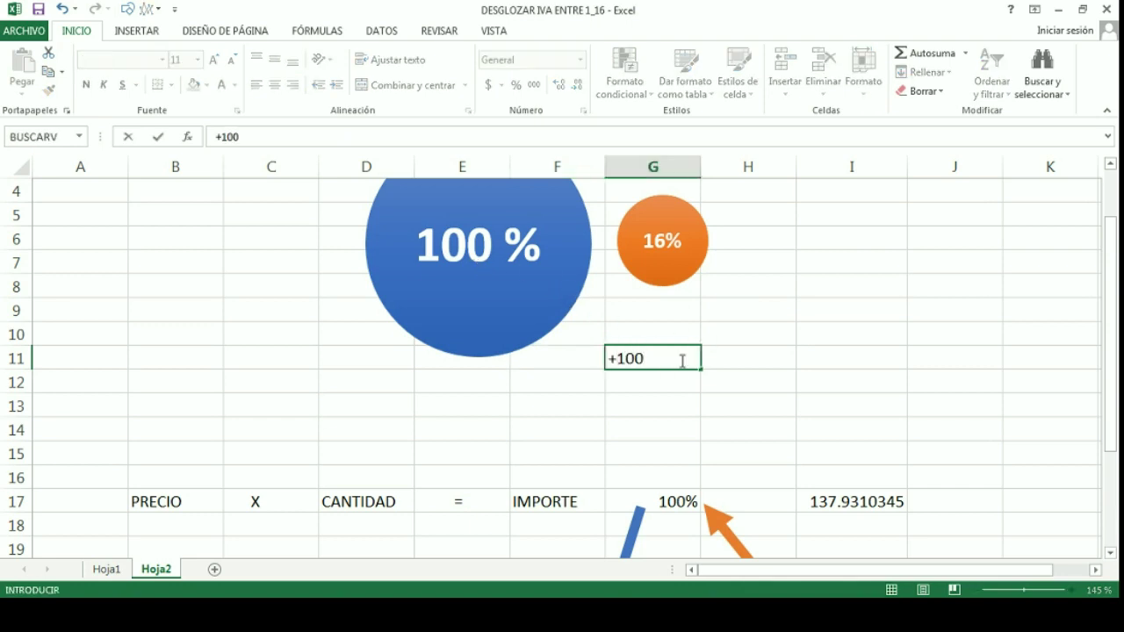
{"action": "type", "text": "/100"}
{"action": "key", "text": "Return"}
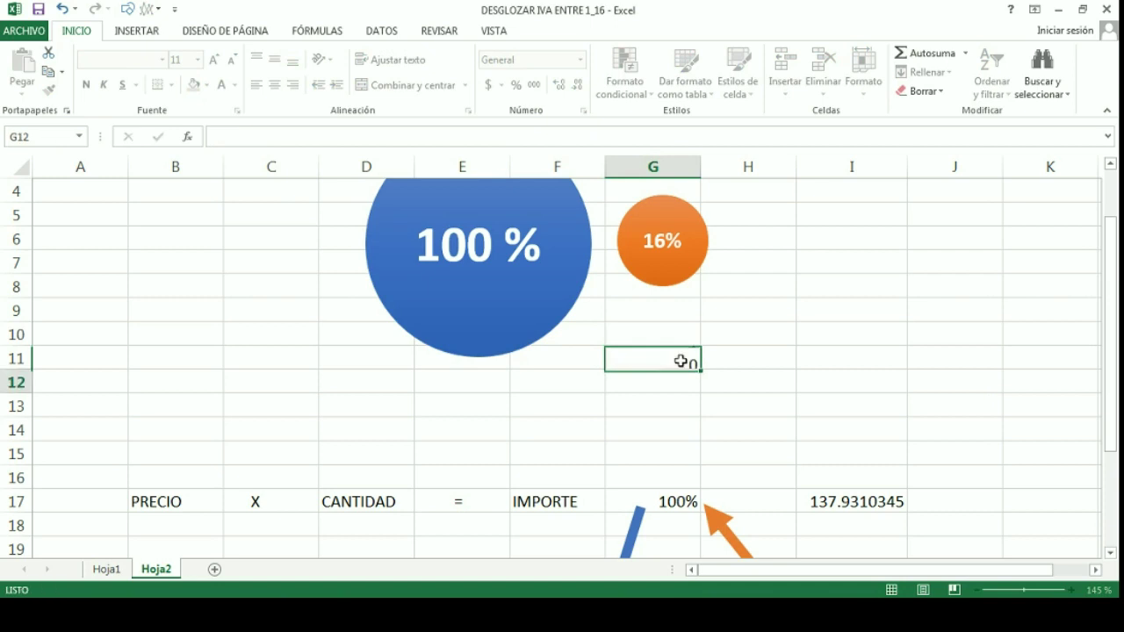
{"action": "left_click", "coordinate": [681, 360]}
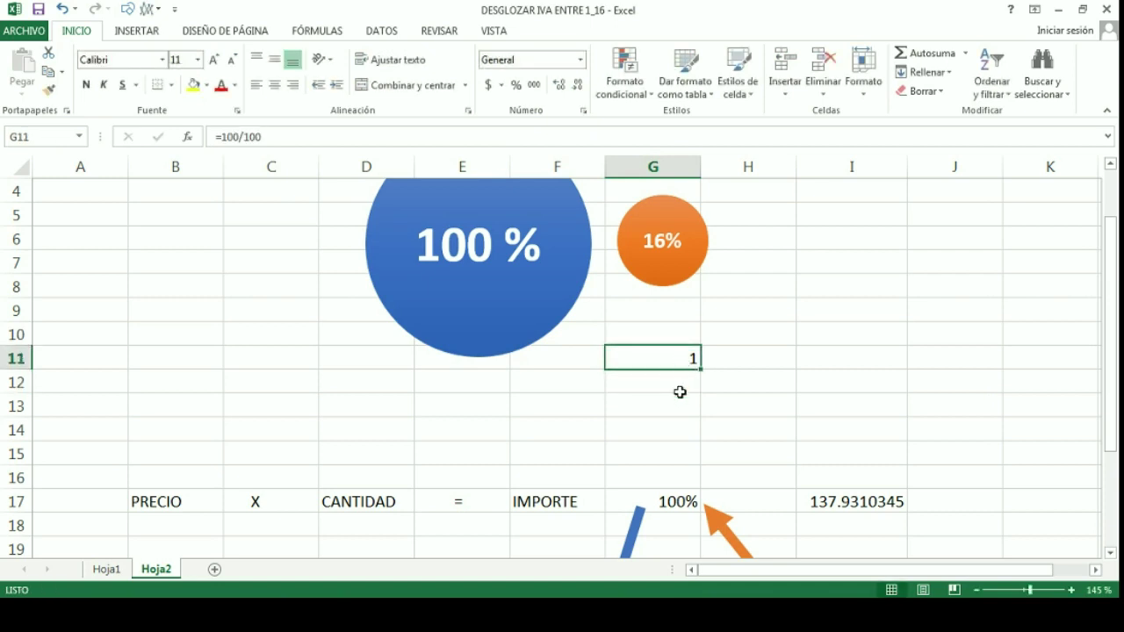
{"action": "left_click_drag", "start_coordinate": [686, 369], "coordinate": [475, 403]}
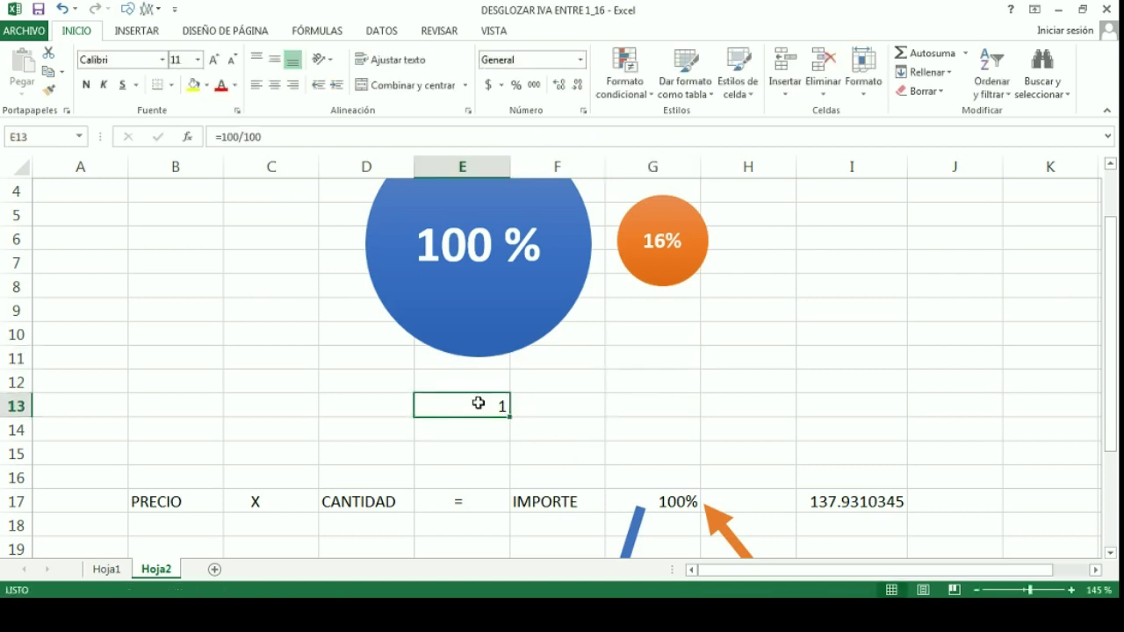
Calculate +16/100 in cell G10 and move it to G13, under the 16% circle.
{"action": "left_click", "coordinate": [688, 332]}
{"action": "type", "text": "+"}
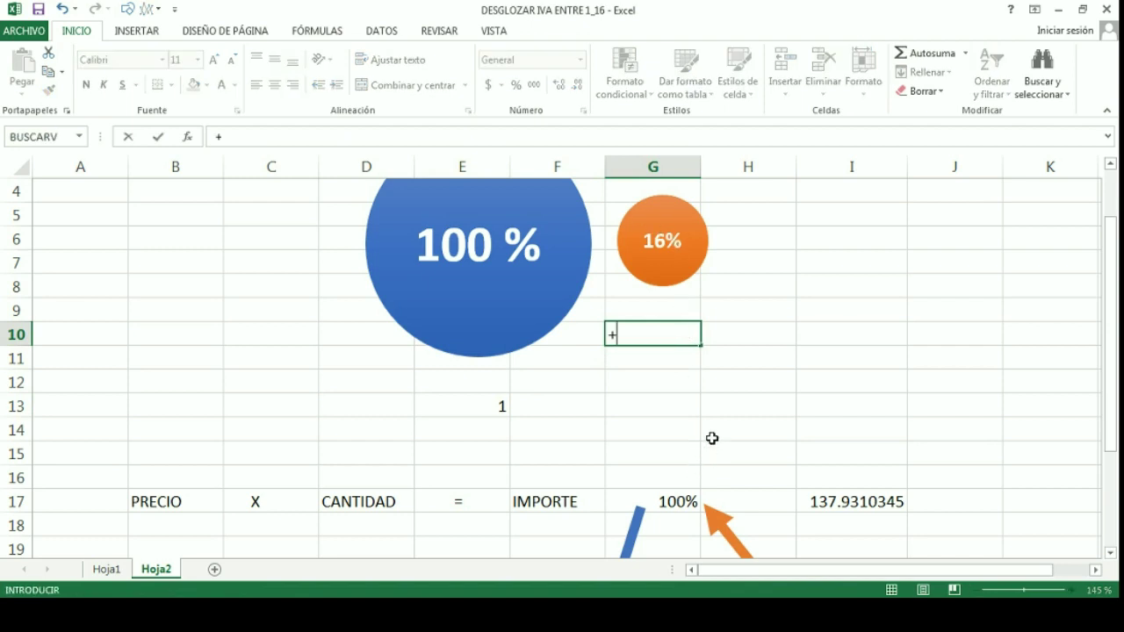
{"action": "type", "text": "16/4100"}
{"action": "key", "text": "BackSpace"}
{"action": "key", "text": "BackSpace"}
{"action": "key", "text": "BackSpace"}
{"action": "key", "text": "BackSpace"}
{"action": "type", "text": "10"}
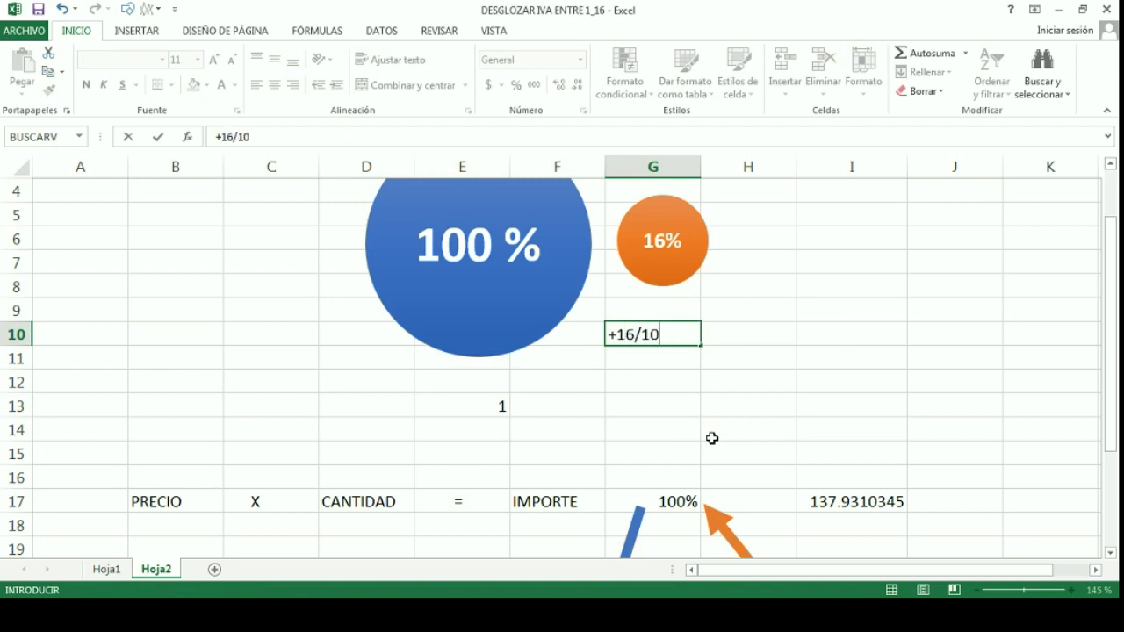
{"action": "type", "text": "0"}
{"action": "key", "text": "Return"}
{"action": "left_click", "coordinate": [682, 342]}
{"action": "left_click_drag", "start_coordinate": [683, 348], "coordinate": [661, 411]}
Increase the font size of cells E13:G13 to 26.
{"action": "left_click_drag", "start_coordinate": [469, 406], "coordinate": [664, 395]}
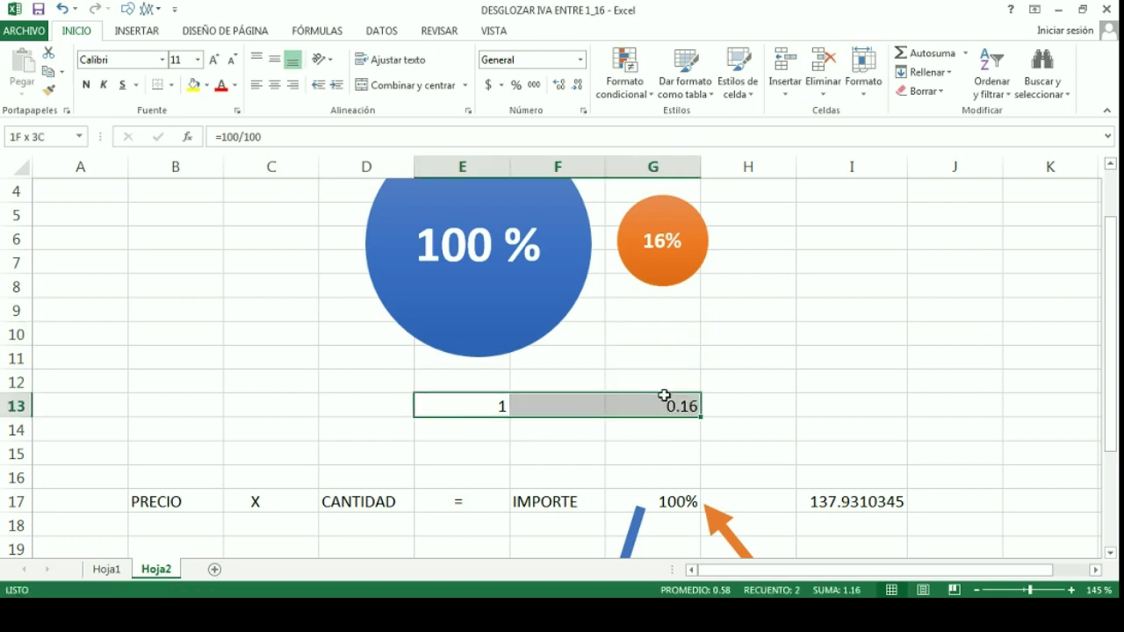
{"action": "left_click", "coordinate": [216, 62]}
{"action": "left_click", "coordinate": [216, 61]}
{"action": "left_click", "coordinate": [215, 62]}
{"action": "left_click", "coordinate": [216, 62]}
{"action": "left_click", "coordinate": [215, 61]}
{"action": "left_click", "coordinate": [215, 61]}
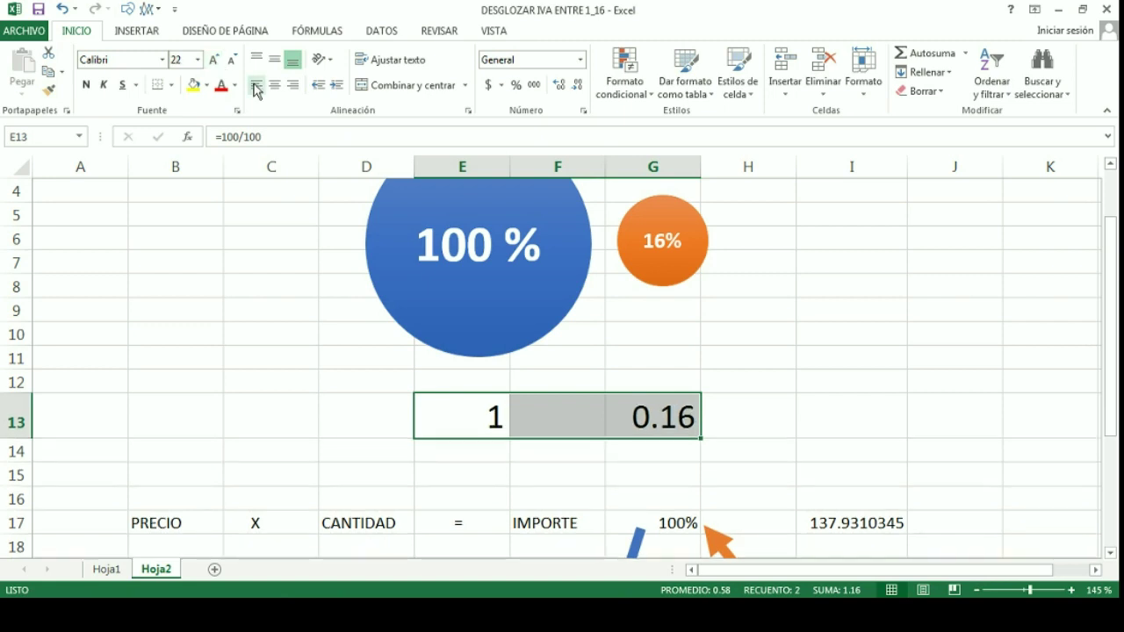
{"action": "left_click", "coordinate": [215, 62]}
{"action": "left_click", "coordinate": [216, 61]}
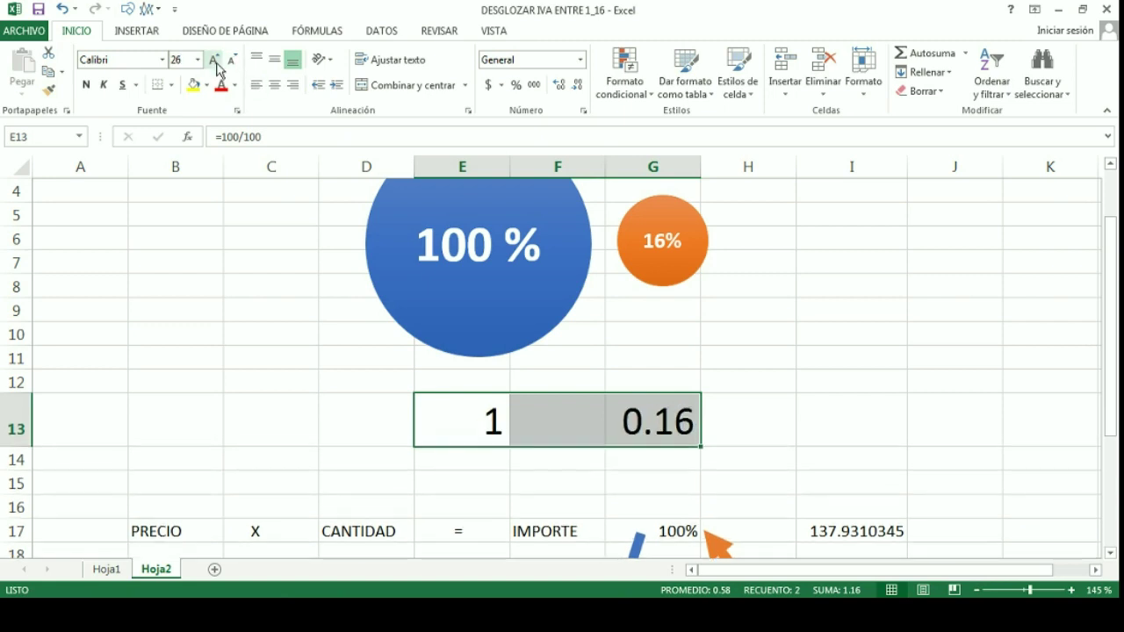
Enter the formula +E13+G13 in cell I13 to add the two decimal equivalents.
{"action": "left_click", "coordinate": [852, 431]}
{"action": "type", "text": "+"}
{"action": "key", "text": "Left"}
{"action": "key", "text": "Left"}
{"action": "key", "text": "Left"}
{"action": "key", "text": "Left"}
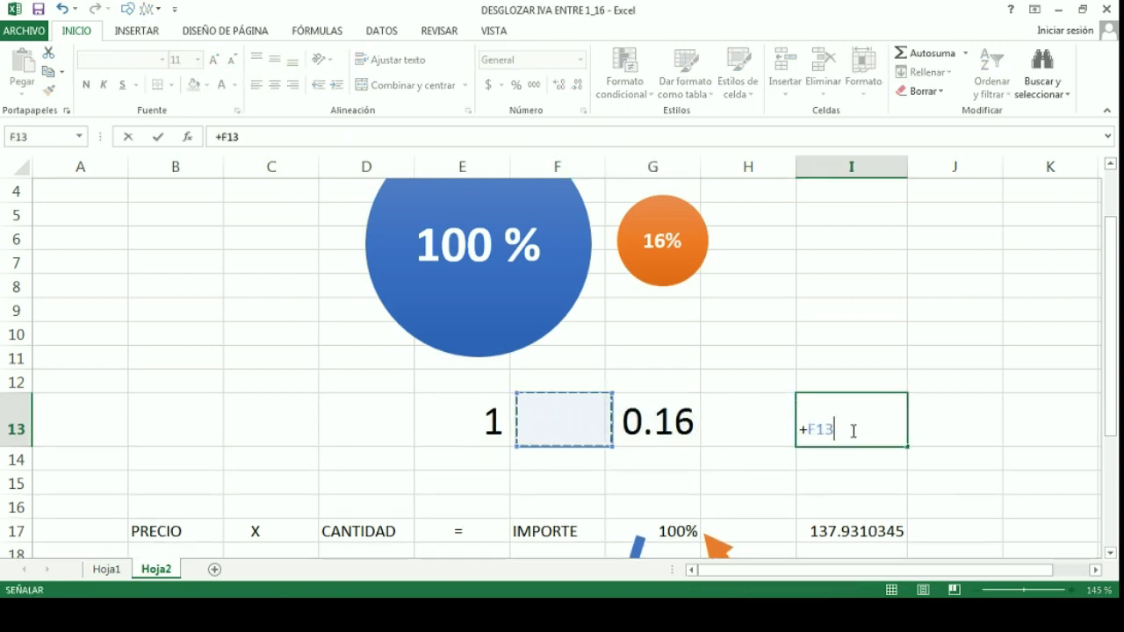
{"action": "type", "text": "+"}
{"action": "key", "text": "Left"}
{"action": "key", "text": "Left"}
{"action": "key", "text": "Return"}
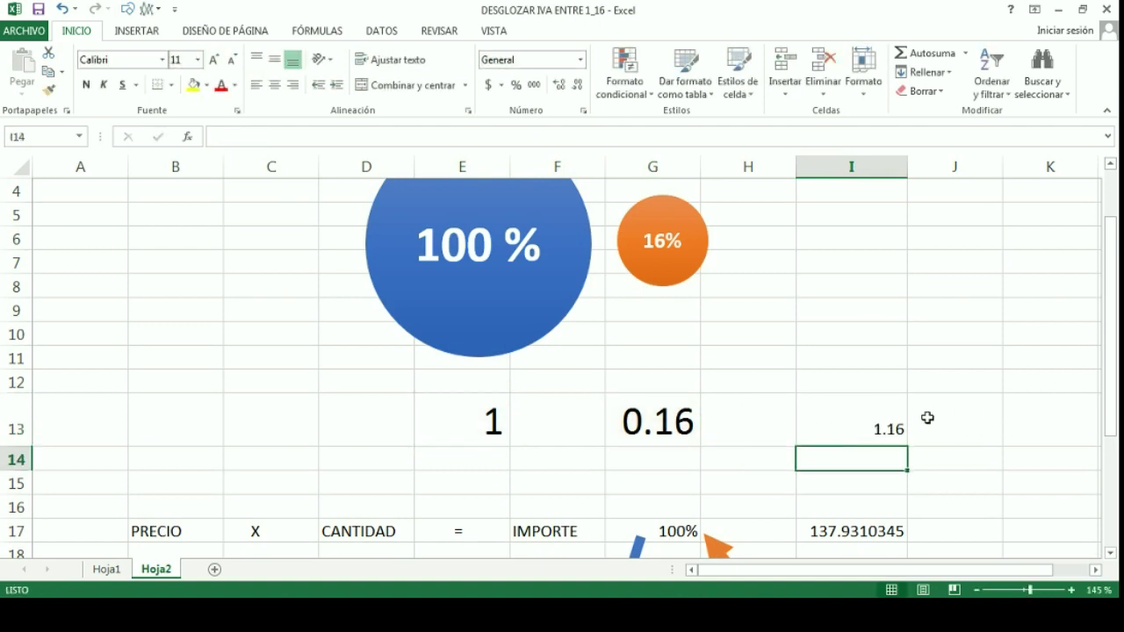
Make the sum in cell I13 bold and set its font size to 18.
{"action": "key", "text": "Up"}
{"action": "scroll", "coordinate": [919, 447], "scroll_direction": "down", "scroll_amount": 3}
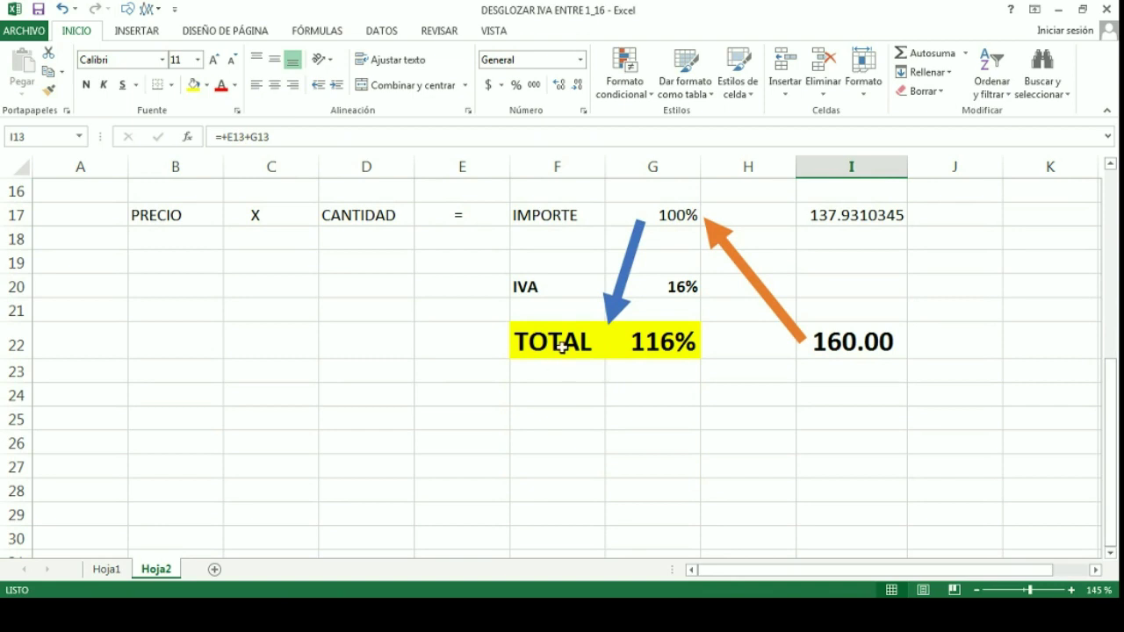
{"action": "scroll", "coordinate": [585, 376], "scroll_direction": "up", "scroll_amount": 2}
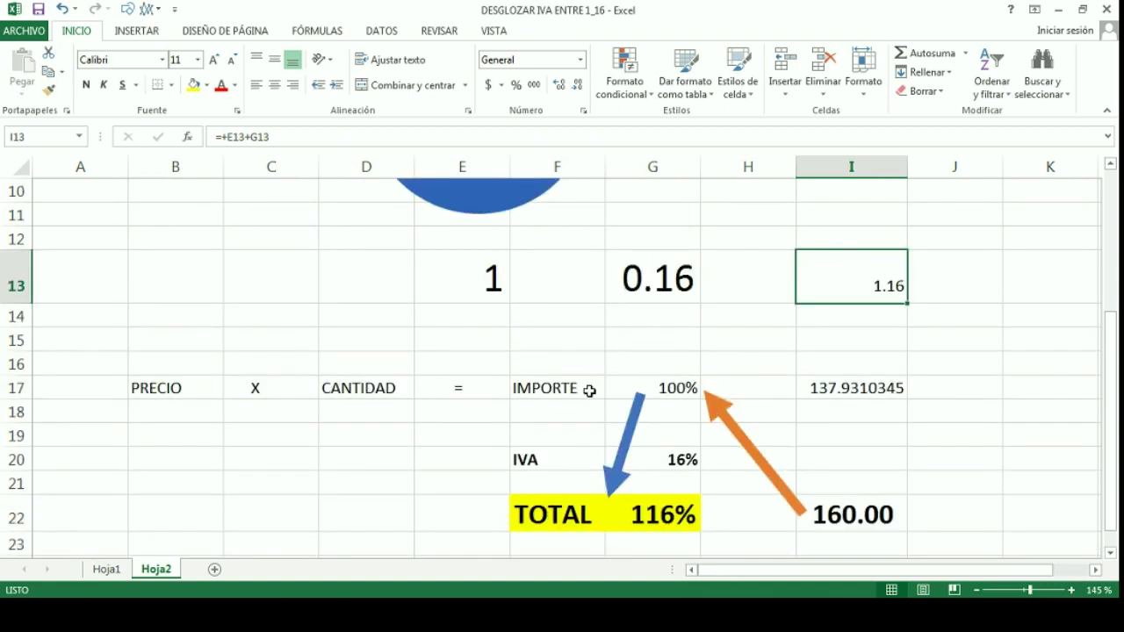
{"action": "left_click", "coordinate": [86, 85]}
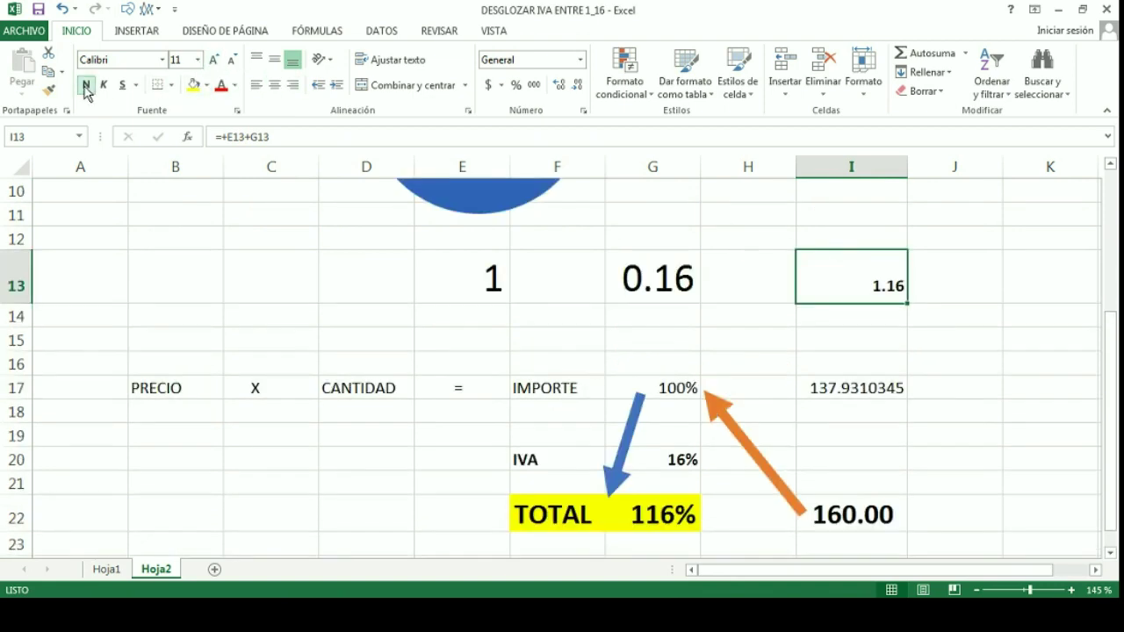
{"action": "left_click", "coordinate": [220, 56]}
{"action": "left_click", "coordinate": [220, 57]}
{"action": "left_click", "coordinate": [220, 56]}
{"action": "left_click", "coordinate": [219, 56]}
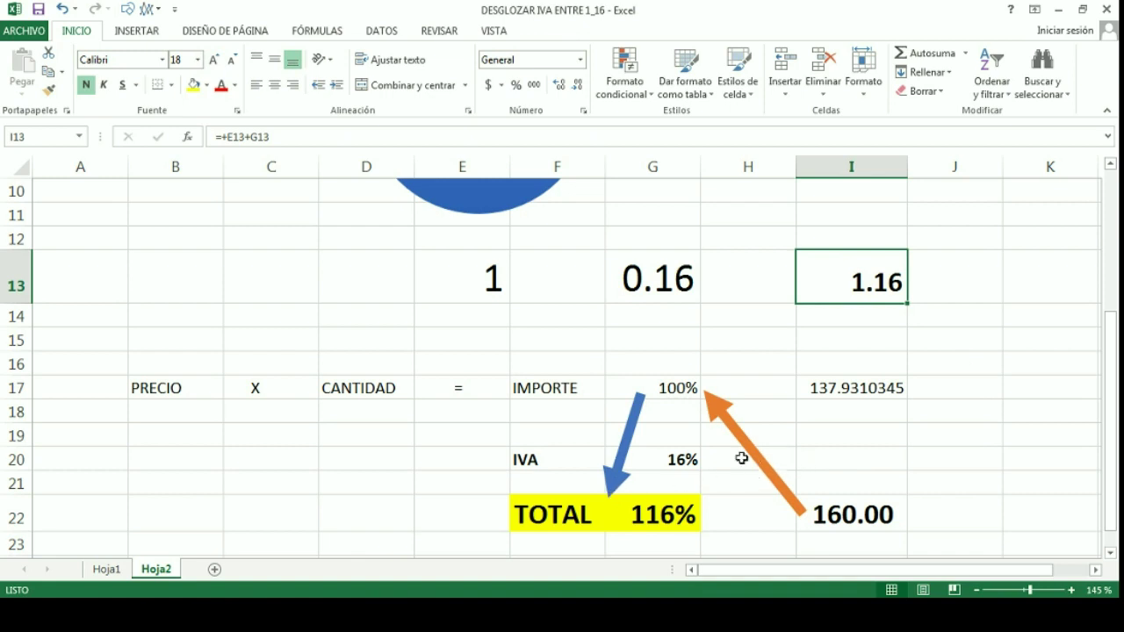
Compare the IMPORTE, IVA and TOTAL percentages with their decimal equivalents in row 13.
{"action": "left_click", "coordinate": [677, 389]}
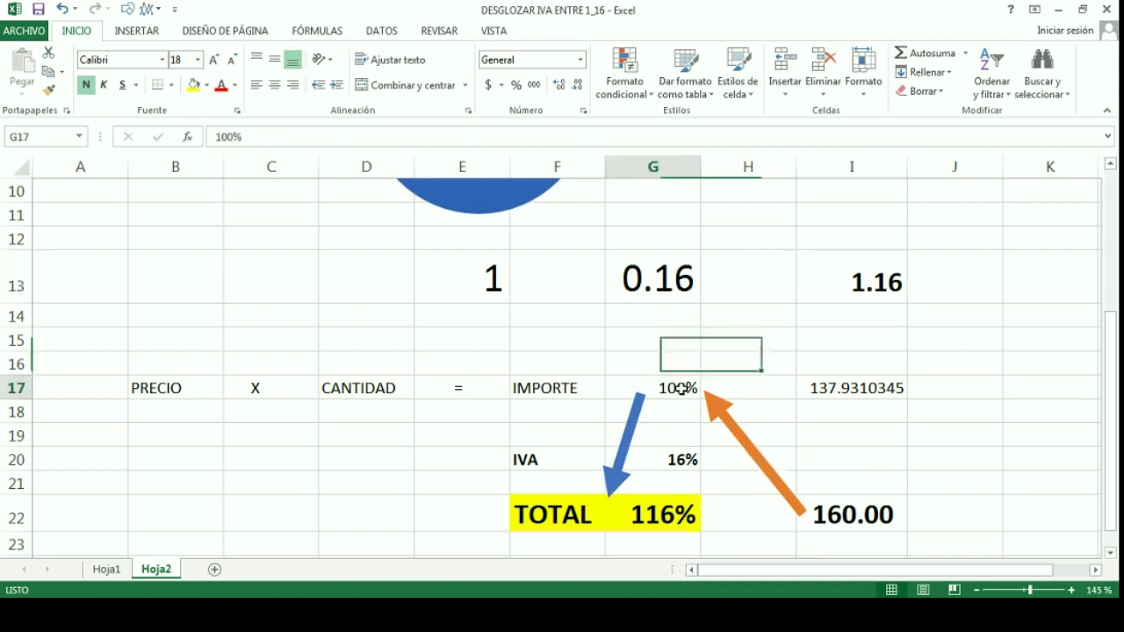
{"action": "left_click", "coordinate": [677, 462]}
{"action": "left_click", "coordinate": [694, 383]}
{"action": "left_click", "coordinate": [654, 527]}
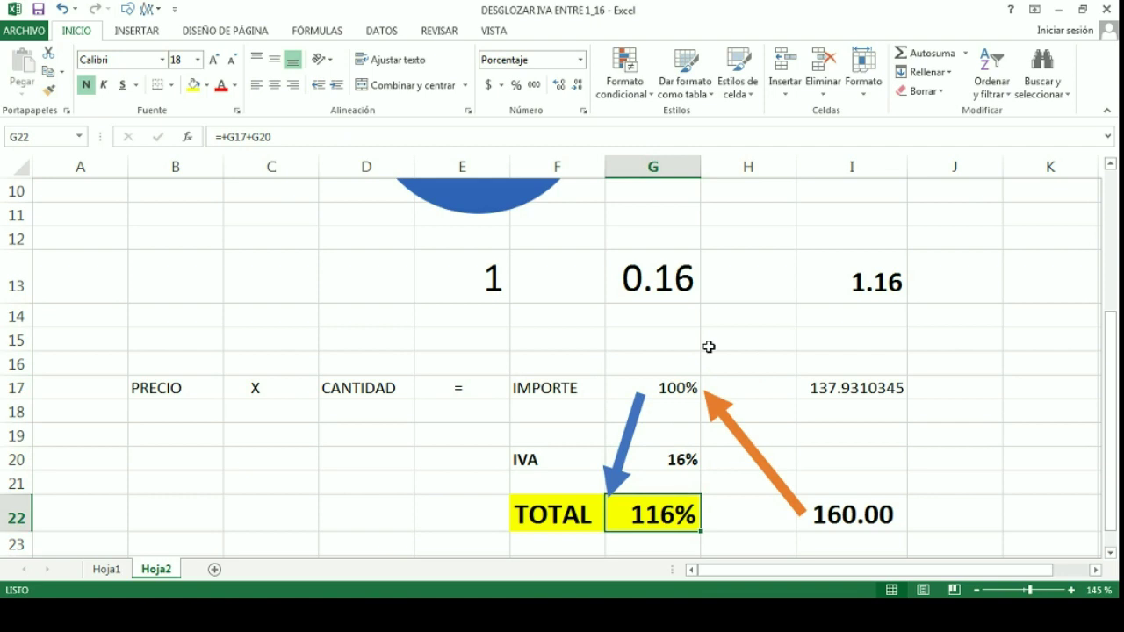
{"action": "left_click_drag", "start_coordinate": [465, 281], "coordinate": [917, 273]}
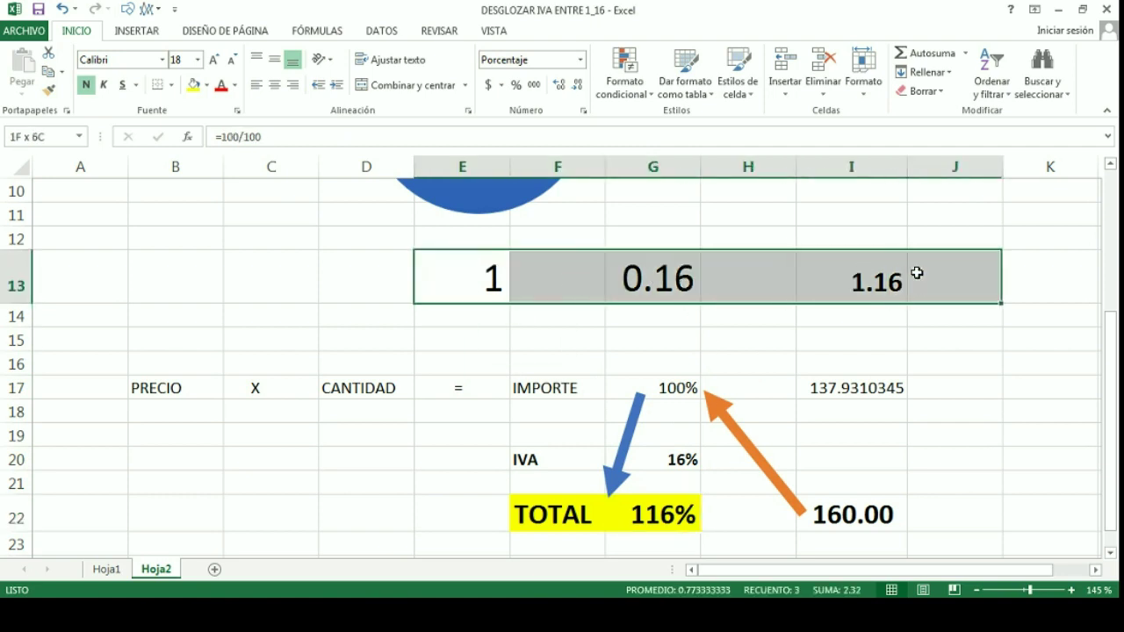
{"action": "left_click", "coordinate": [954, 388]}
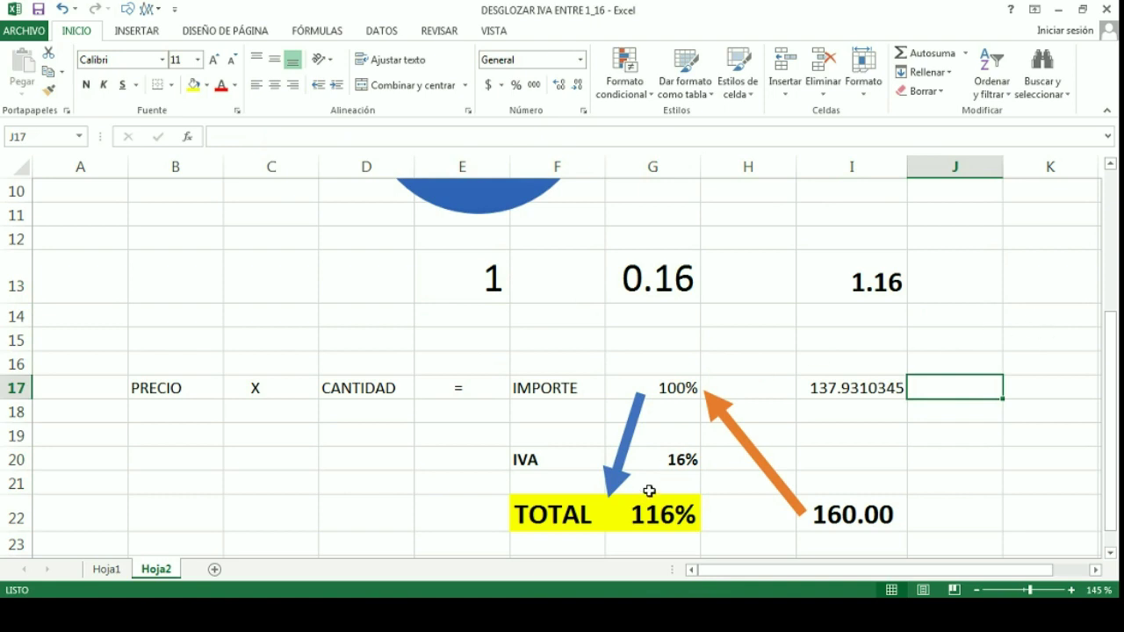
{"action": "left_click", "coordinate": [678, 453]}
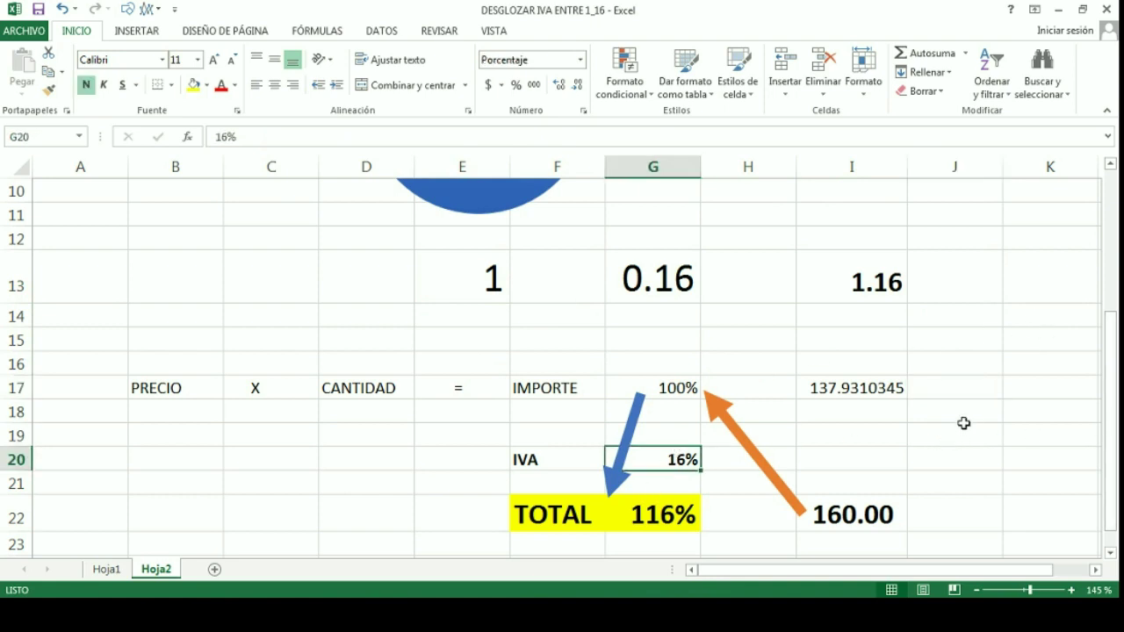